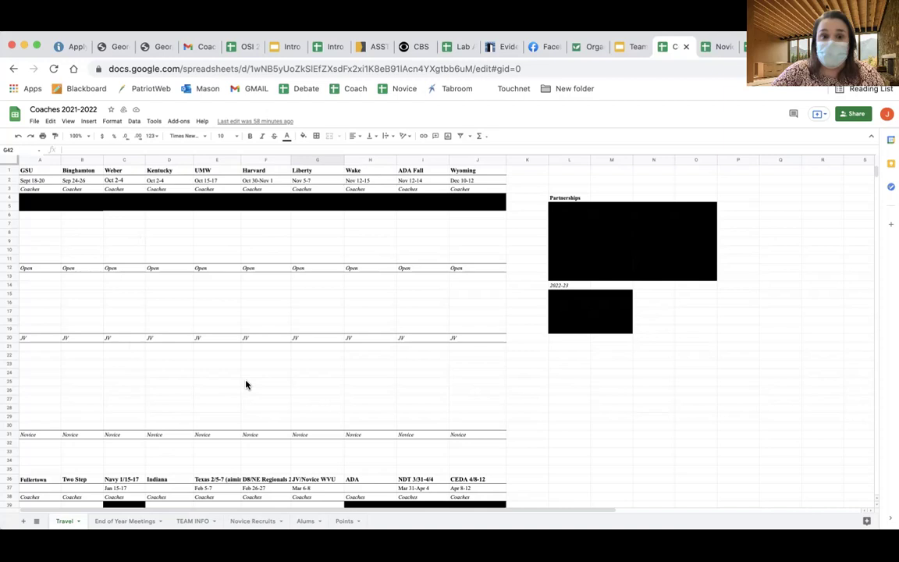
Examine the first block of tournaments on the Travel sheet, from GSU to Wyoming, including the dates, Coaches rows and division sections
{"action": "left_click", "coordinate": [347, 182]}
{"action": "left_click", "coordinate": [294, 259]}
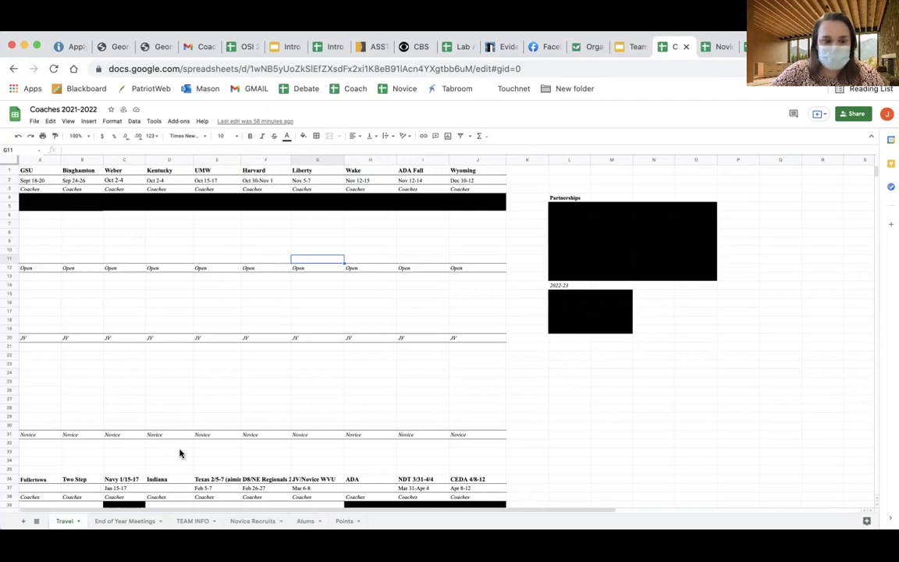
{"action": "left_click", "coordinate": [88, 233]}
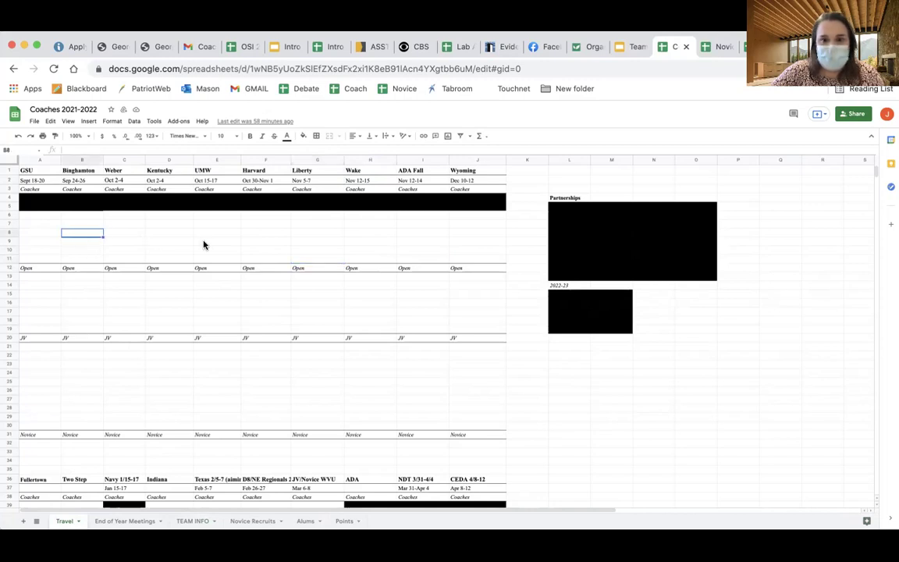
{"action": "scroll", "coordinate": [204, 245], "scroll_direction": "down", "scroll_amount": 5}
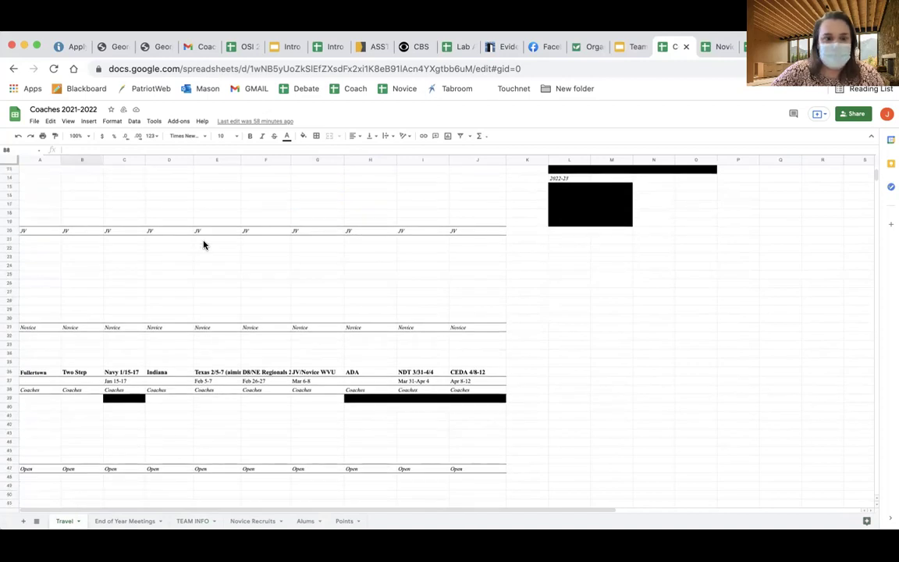
{"action": "scroll", "coordinate": [204, 245], "scroll_direction": "up", "scroll_amount": 5}
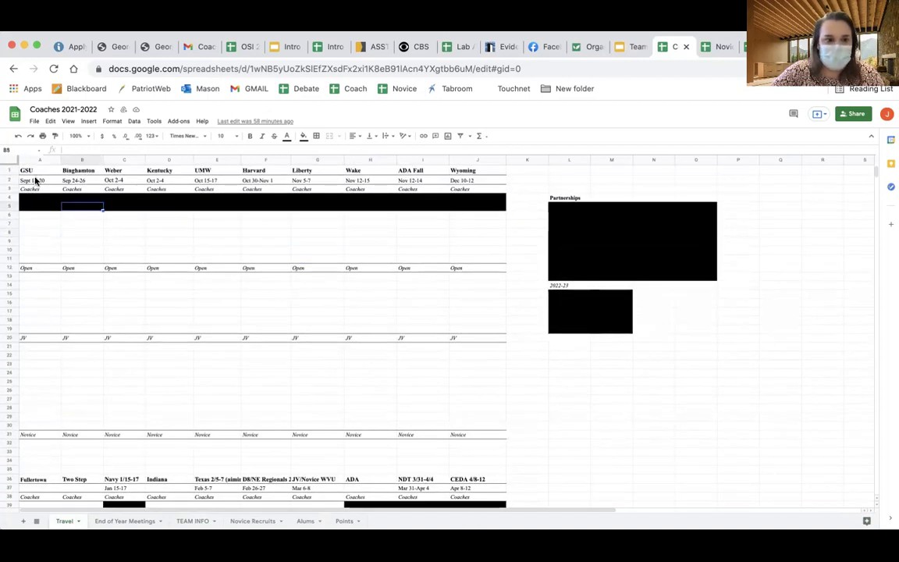
{"action": "left_click", "coordinate": [28, 159]}
{"action": "left_click", "coordinate": [87, 160]}
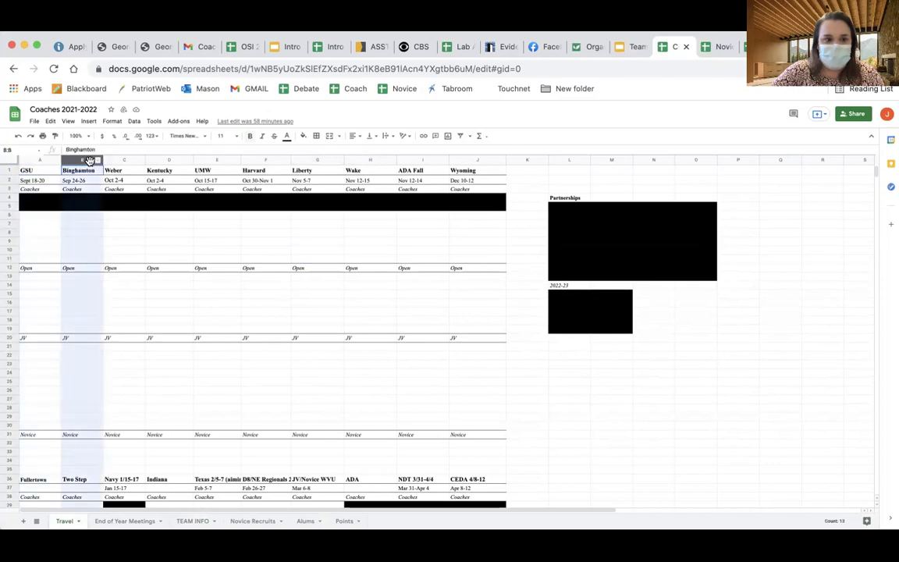
{"action": "left_click", "coordinate": [44, 180]}
{"action": "left_click", "coordinate": [40, 171]}
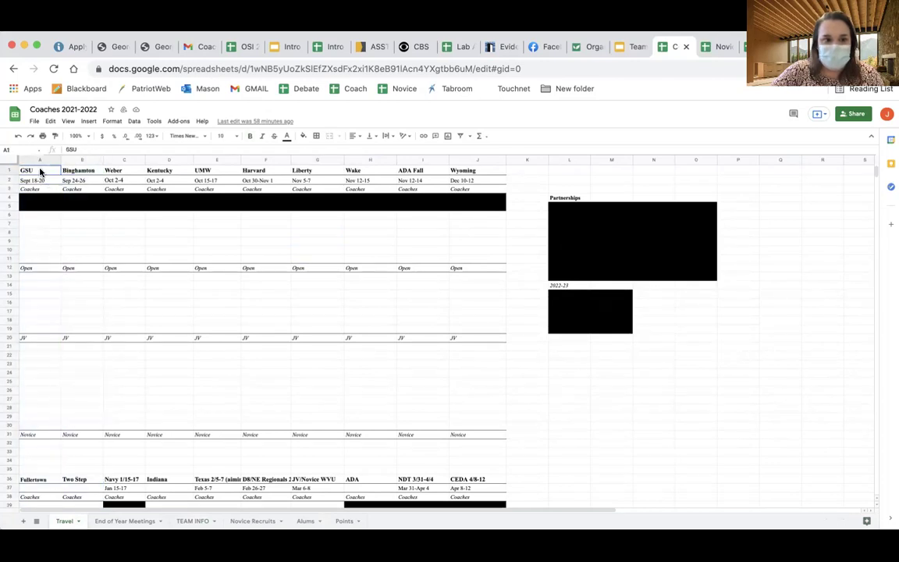
{"action": "left_click", "coordinate": [39, 190]}
{"action": "left_click_drag", "start_coordinate": [37, 198], "coordinate": [445, 231]}
{"action": "left_click", "coordinate": [360, 267]}
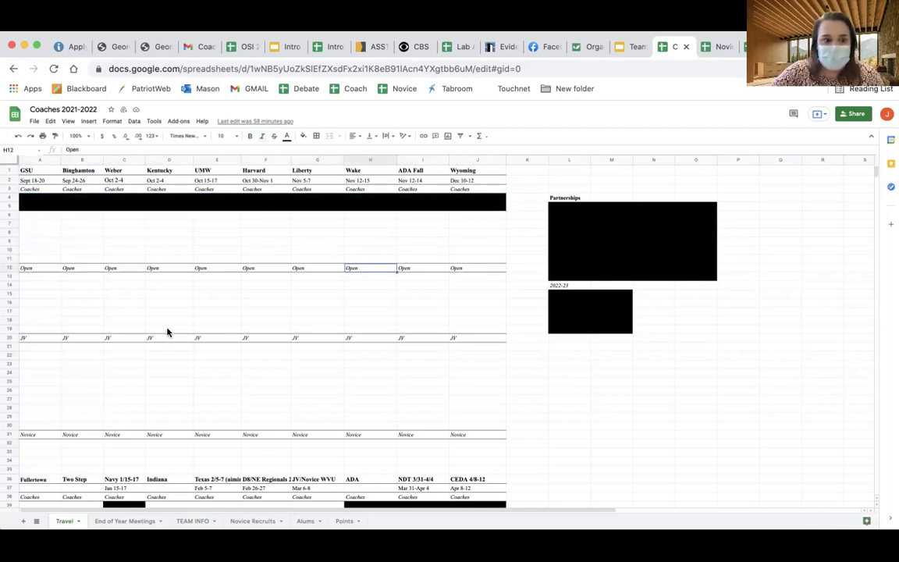
Examine the Travel sheet's JV and Novice sections and the second tournament block, from Fullertown to CEDA
{"action": "left_click", "coordinate": [34, 348]}
{"action": "scroll", "coordinate": [34, 348], "scroll_direction": "down", "scroll_amount": 1}
{"action": "scroll", "coordinate": [34, 348], "scroll_direction": "down", "scroll_amount": 5}
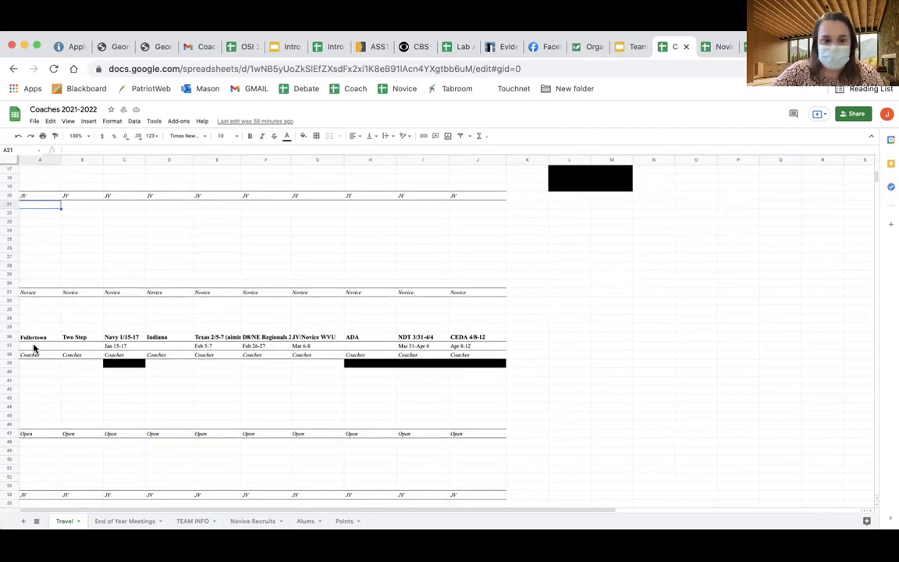
{"action": "left_click_drag", "start_coordinate": [38, 267], "coordinate": [486, 268]}
{"action": "left_click", "coordinate": [612, 248]}
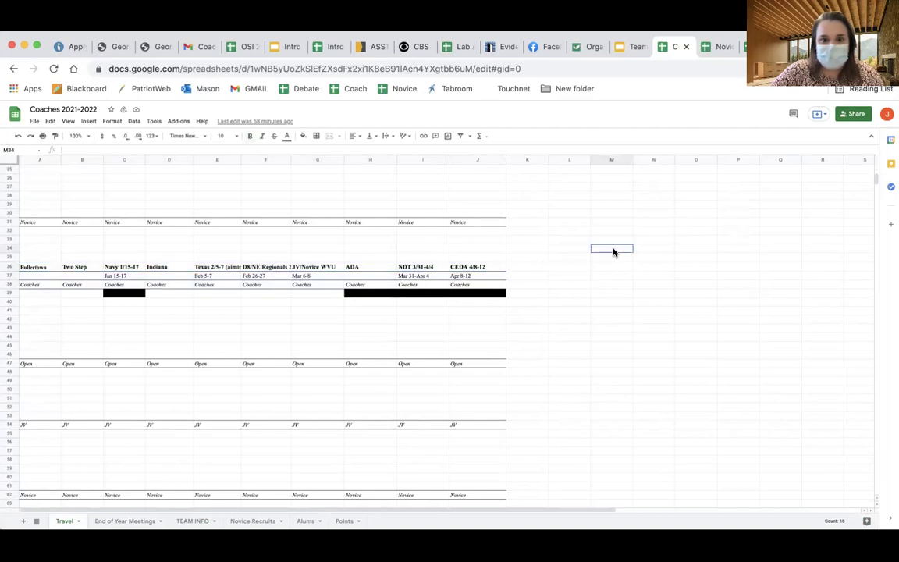
Review the Partnerships block and its 2022-23 section on the Travel sheet
{"action": "scroll", "coordinate": [613, 250], "scroll_direction": "up", "scroll_amount": 6}
{"action": "left_click_drag", "start_coordinate": [561, 200], "coordinate": [707, 329]}
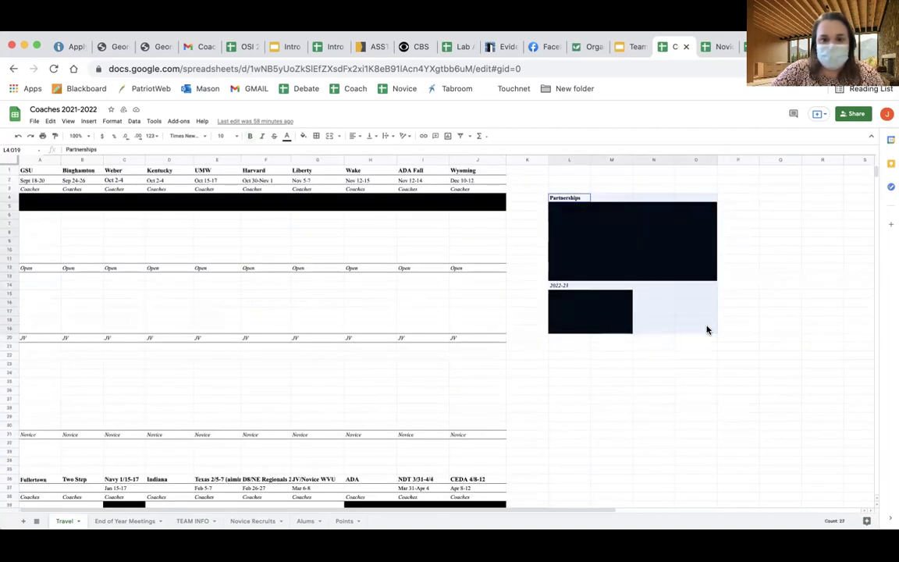
{"action": "left_click", "coordinate": [653, 258]}
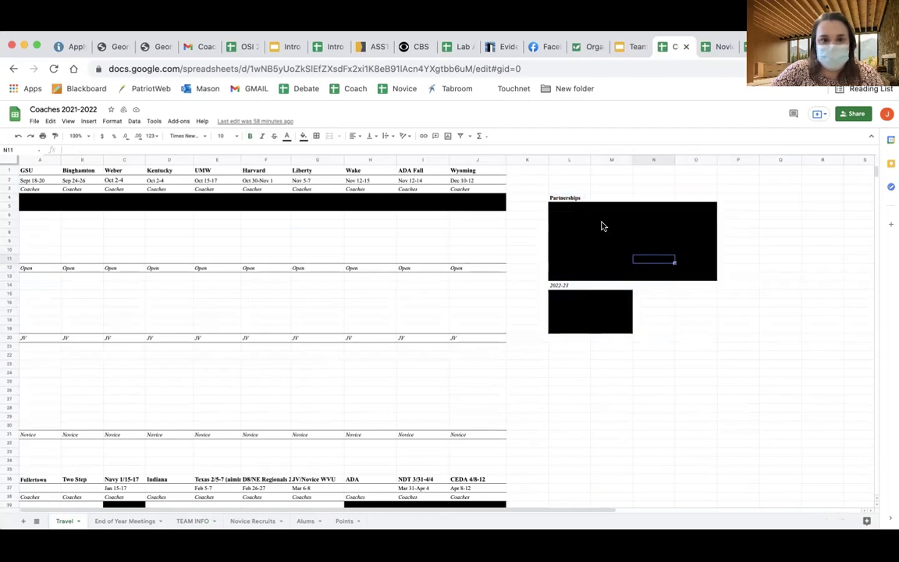
{"action": "left_click", "coordinate": [564, 287]}
{"action": "left_click", "coordinate": [565, 202]}
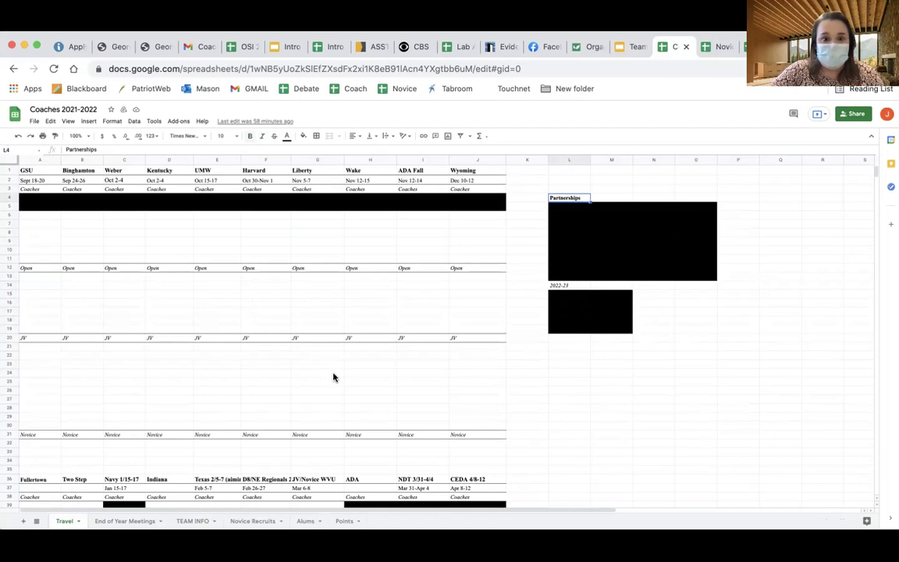
Review the question headers on the End of Year Meetings sheet, from Debater and Coming Back? to Team Changes?
{"action": "left_click", "coordinate": [125, 521]}
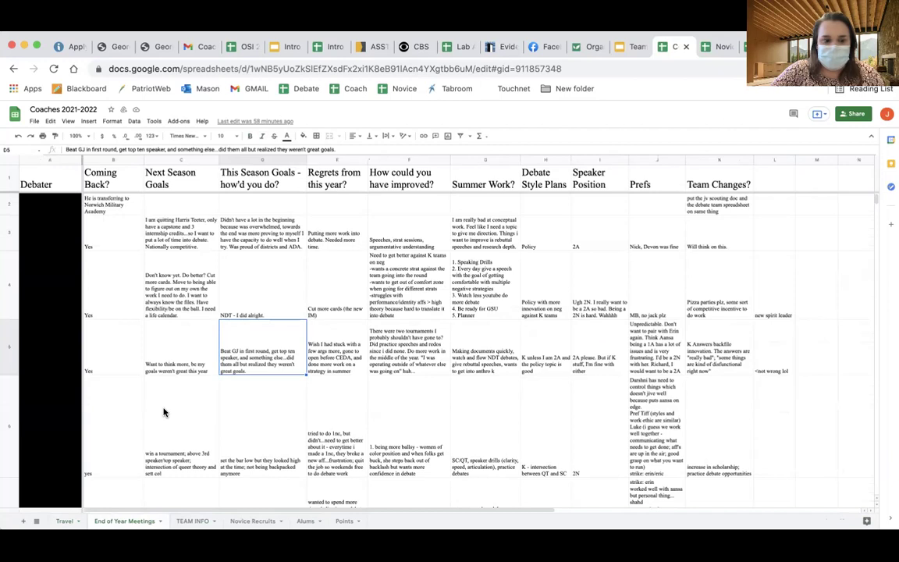
{"action": "left_click_drag", "start_coordinate": [57, 184], "coordinate": [726, 180]}
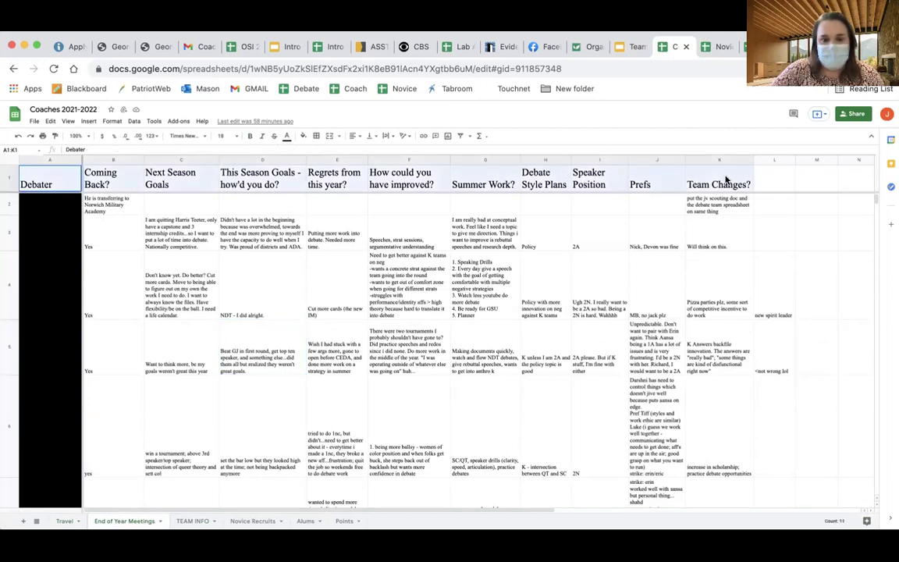
{"action": "left_click", "coordinate": [646, 244]}
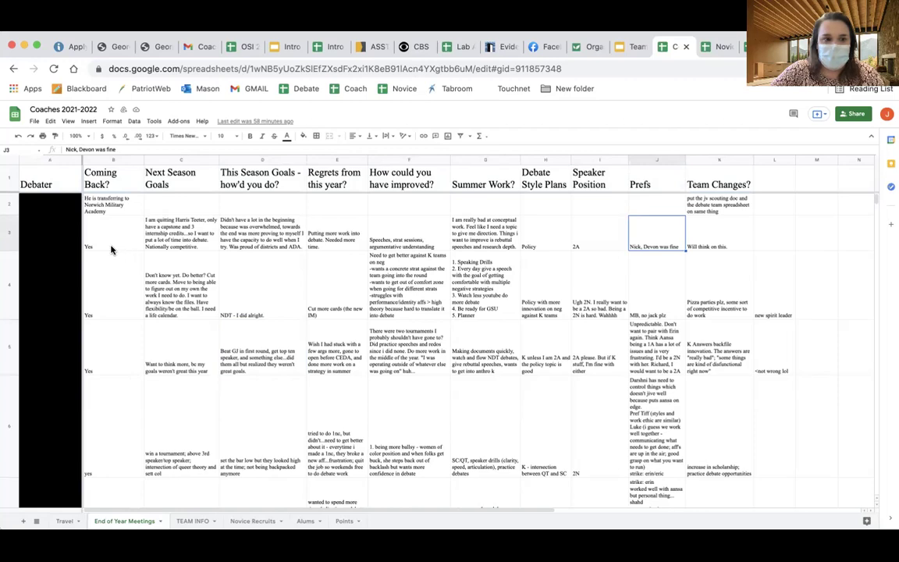
{"action": "left_click", "coordinate": [113, 173]}
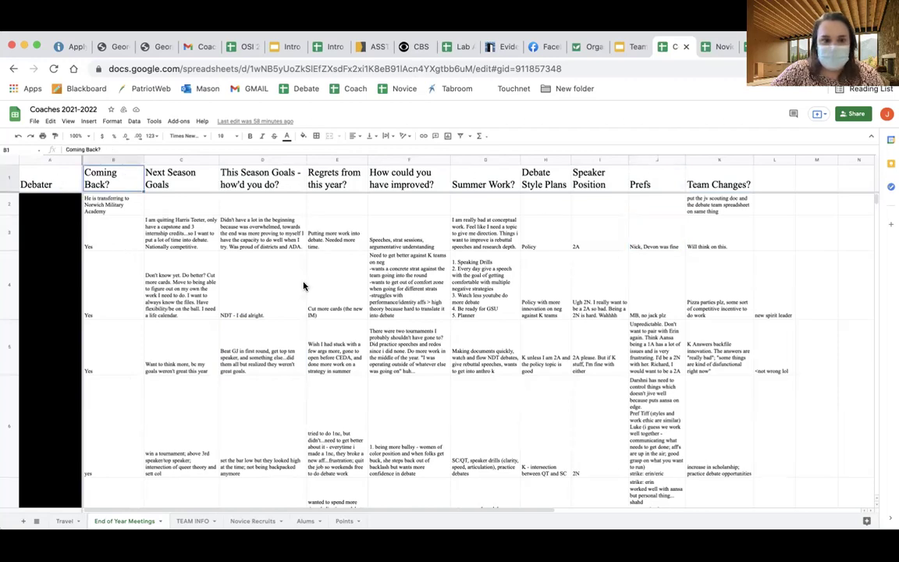
{"action": "left_click", "coordinate": [65, 191]}
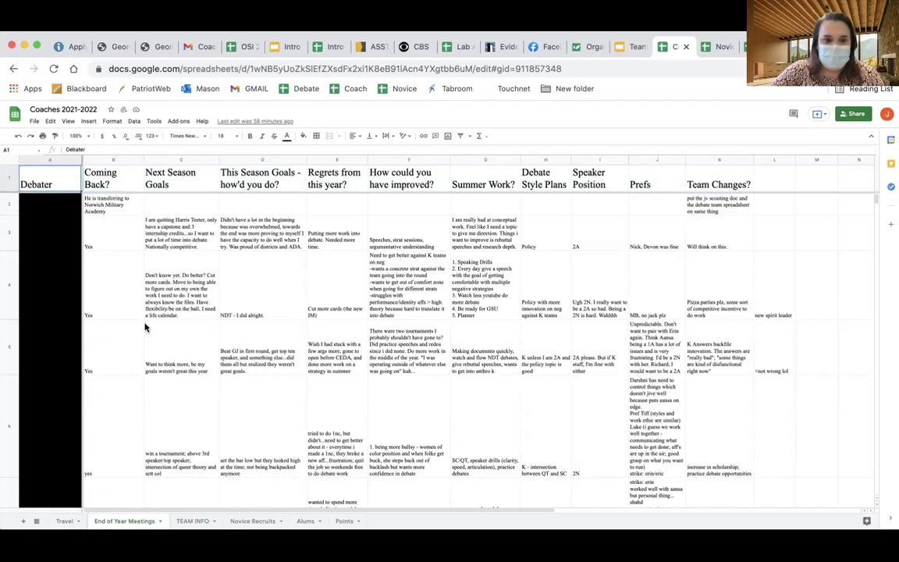
Go through the personal detail headers on the TEAM INFO sheet, from Debater and TShirt Size to Major and Year
{"action": "left_click", "coordinate": [191, 522]}
{"action": "mouse_move", "coordinate": [221, 383]}
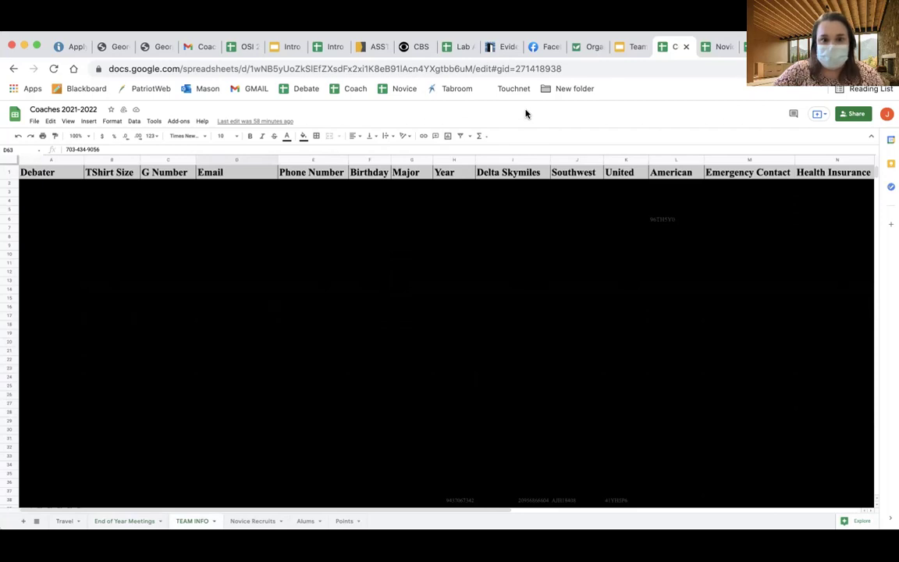
{"action": "left_click", "coordinate": [50, 173]}
{"action": "left_click", "coordinate": [138, 173]}
{"action": "left_click", "coordinate": [168, 172]}
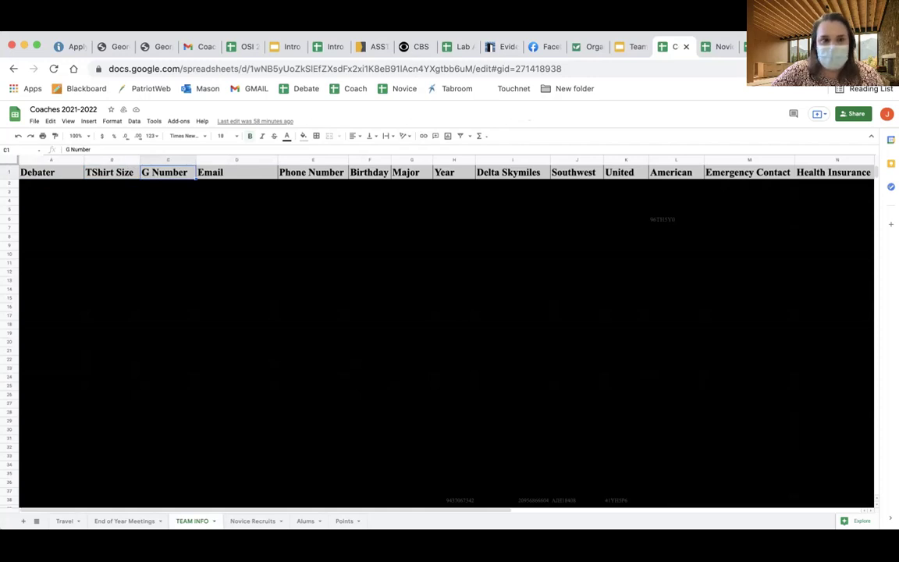
{"action": "left_click", "coordinate": [236, 173]}
{"action": "left_click", "coordinate": [312, 172]}
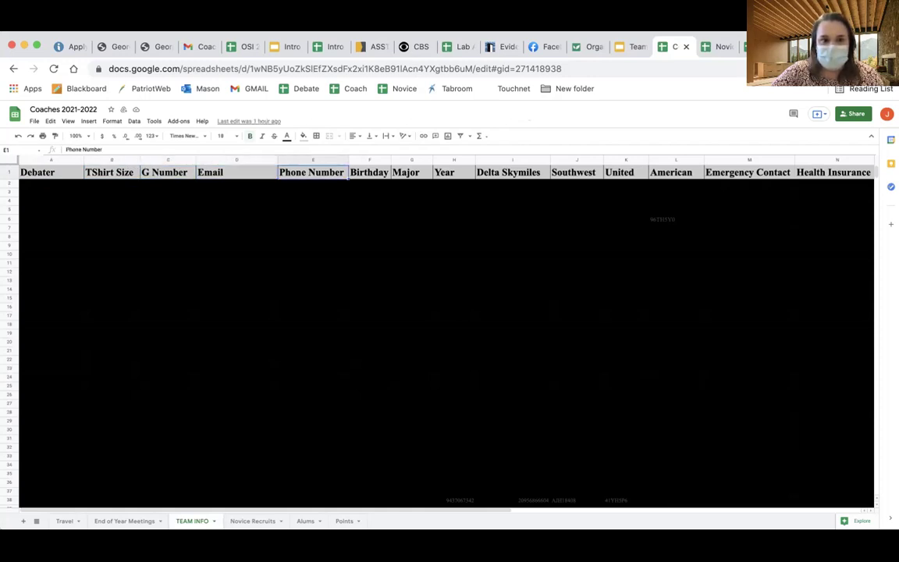
{"action": "left_click", "coordinate": [369, 173]}
{"action": "left_click", "coordinate": [406, 173]}
{"action": "left_click", "coordinate": [454, 173]}
Go through the airline headers from Delta Skymiles to American, plus Emergency Contact and Health Insurance, on the TEAM INFO sheet
{"action": "left_click", "coordinate": [508, 172]}
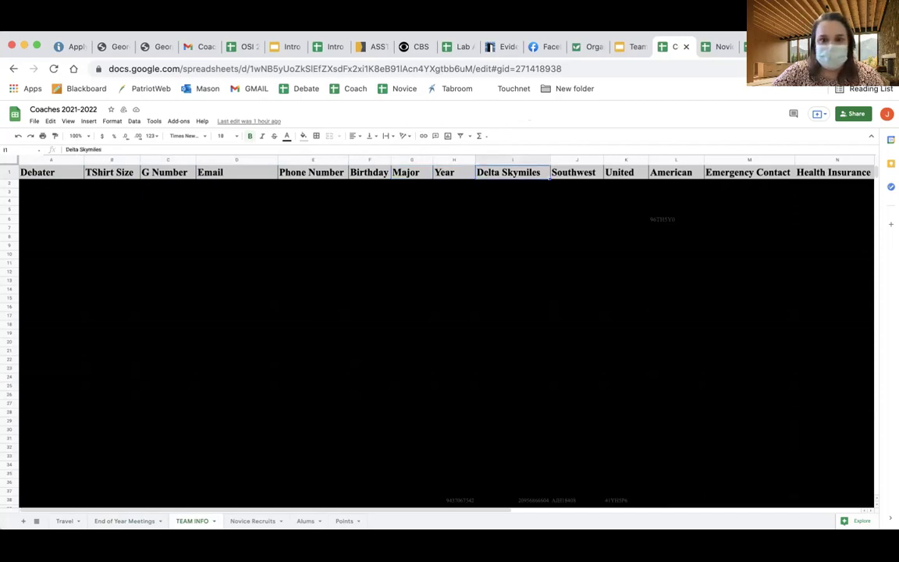
{"action": "left_click", "coordinate": [573, 172]}
{"action": "left_click", "coordinate": [625, 173]}
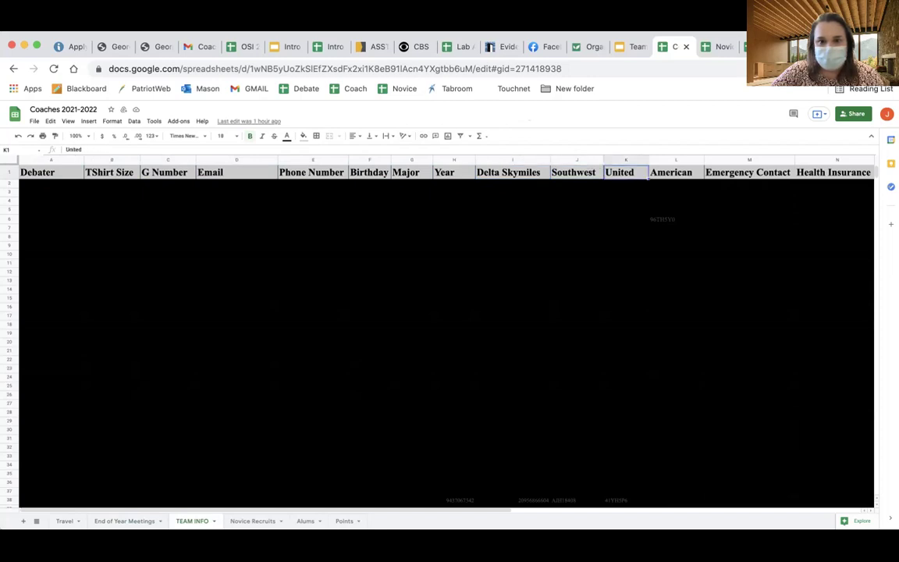
{"action": "left_click", "coordinate": [671, 172]}
{"action": "left_click", "coordinate": [747, 173]}
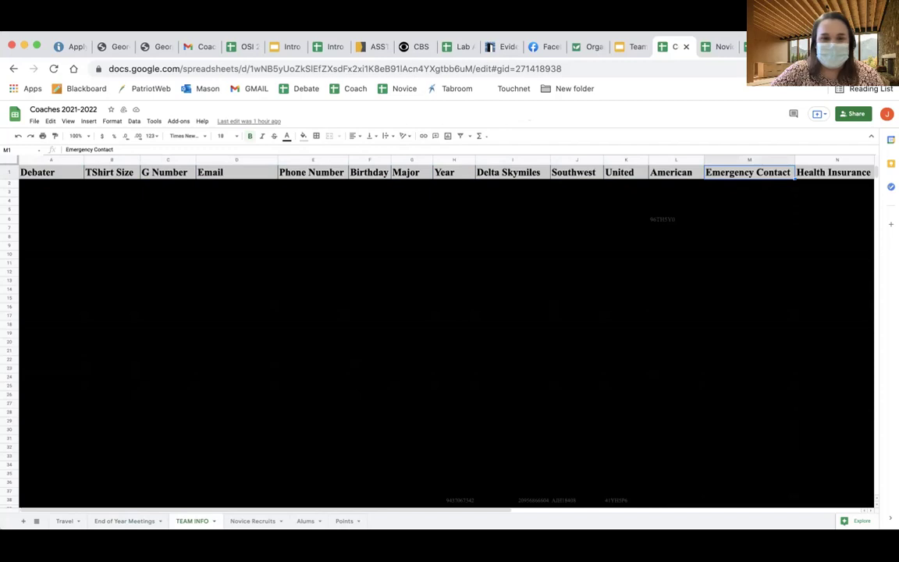
{"action": "left_click", "coordinate": [833, 173]}
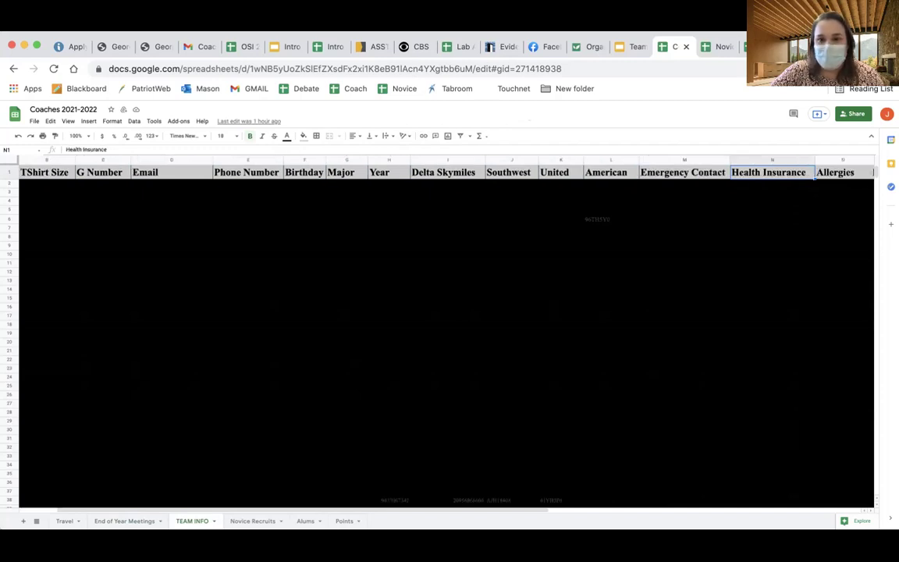
Check the Allergies and Food Restriction headers on the TEAM INFO sheet, and return to the Debater header
{"action": "key", "text": "Left"}
{"action": "key", "text": "Left"}
{"action": "key", "text": "Right"}
{"action": "key", "text": "Right"}
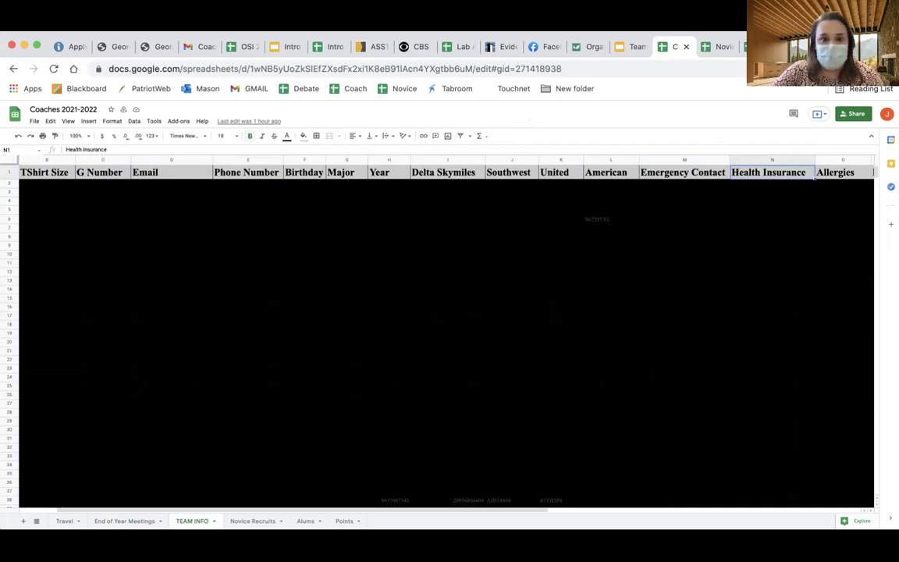
{"action": "key", "text": "Right"}
{"action": "key", "text": "Right"}
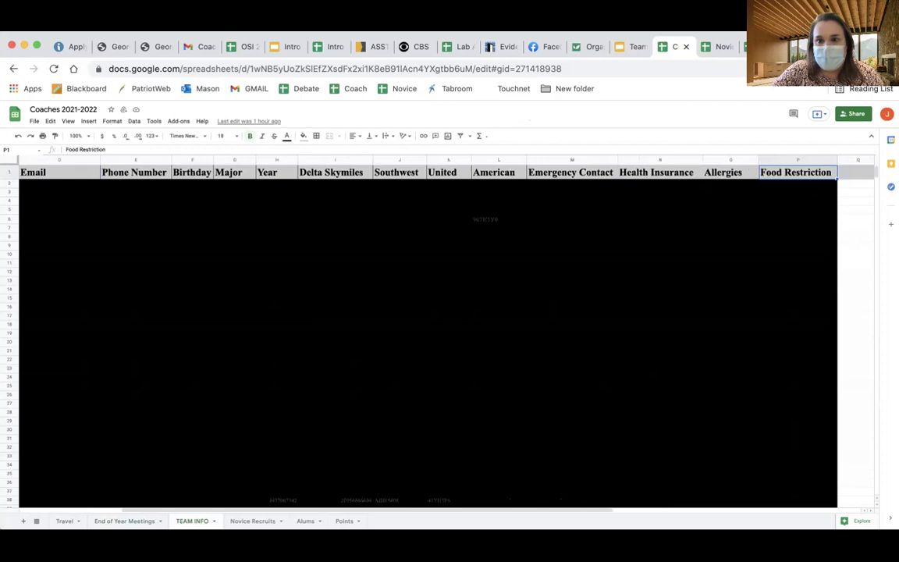
{"action": "key", "text": "Right"}
{"action": "key", "text": "Left"}
{"action": "key", "text": "Left"}
{"action": "key", "text": "Left"}
{"action": "key", "text": "Left"}
{"action": "key", "text": "Left"}
{"action": "key", "text": "Left"}
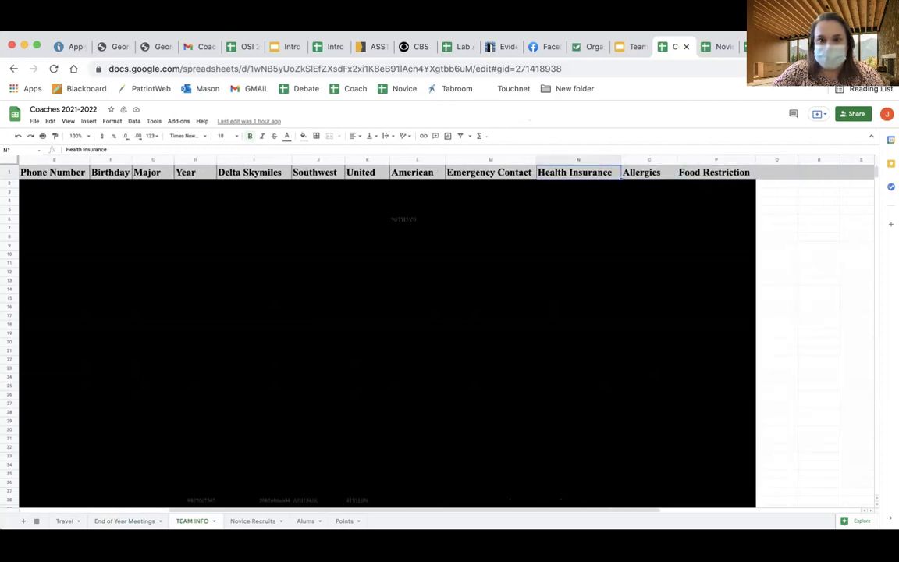
{"action": "key", "text": "Left"}
{"action": "key", "text": "Left"}
{"action": "key", "text": "Left"}
{"action": "key", "text": "Left"}
{"action": "key", "text": "Left"}
{"action": "key", "text": "Left"}
{"action": "key", "text": "Left"}
{"action": "key", "text": "Left"}
{"action": "key", "text": "Left"}
{"action": "key", "text": "Left"}
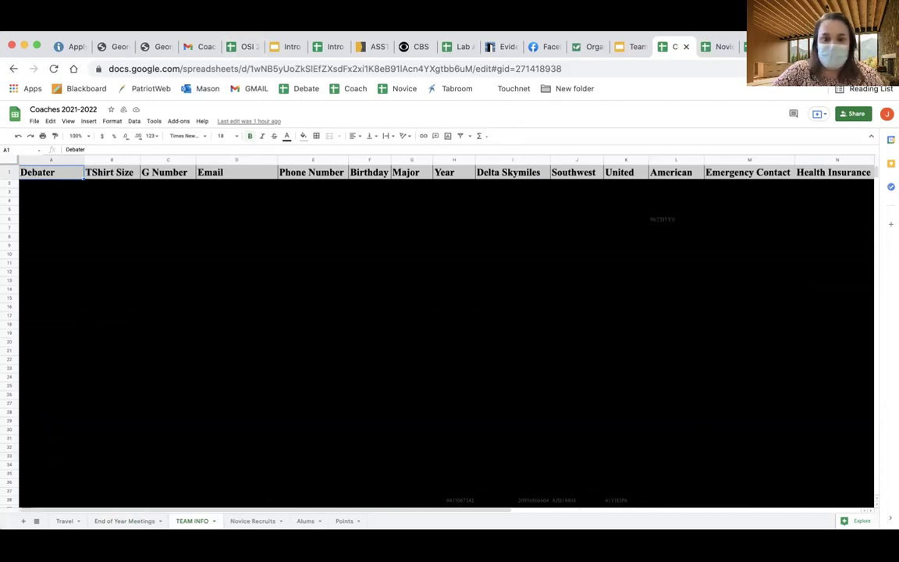
Compare the Novice Recruits sheet's header row with the TEAM INFO sheet, and view the Alums and Points sheets
{"action": "left_click", "coordinate": [247, 521]}
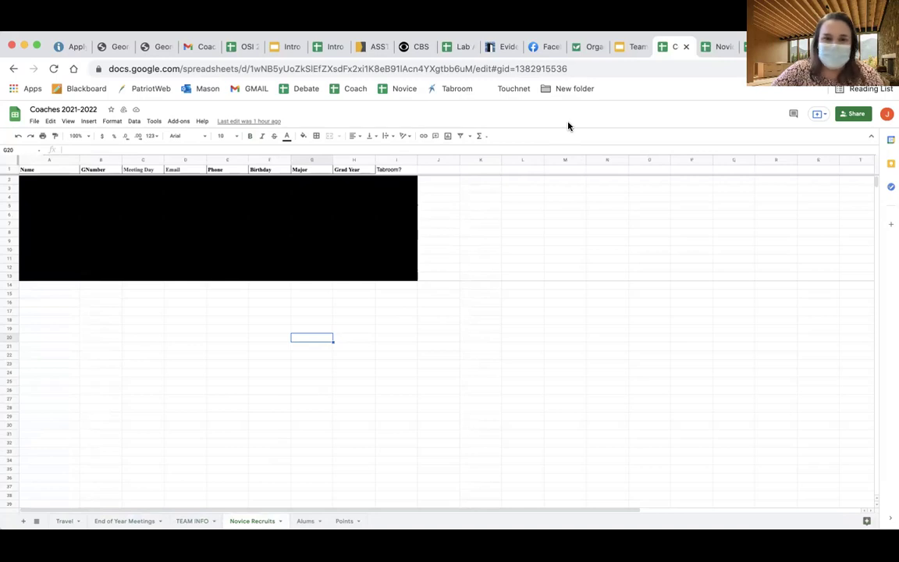
{"action": "left_click_drag", "start_coordinate": [48, 172], "coordinate": [389, 172]}
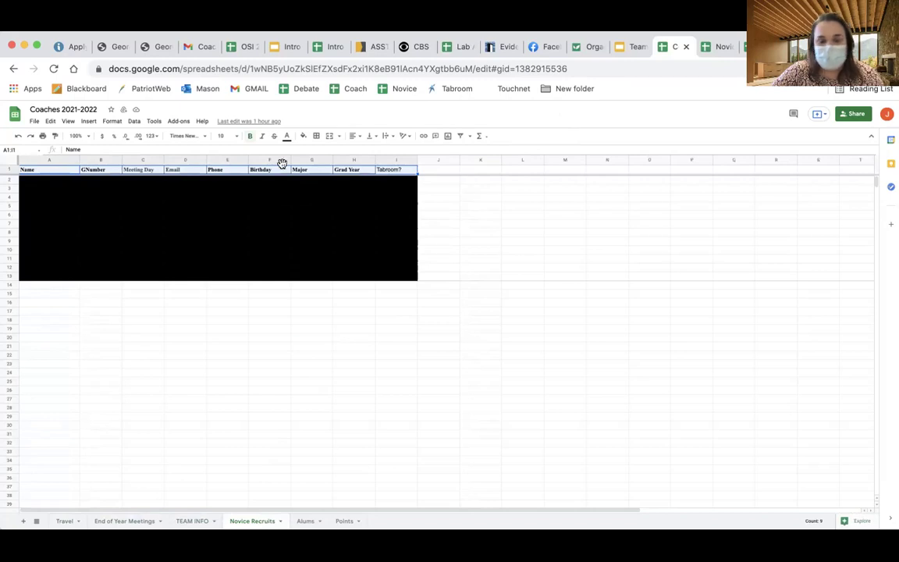
{"action": "left_click", "coordinate": [192, 520]}
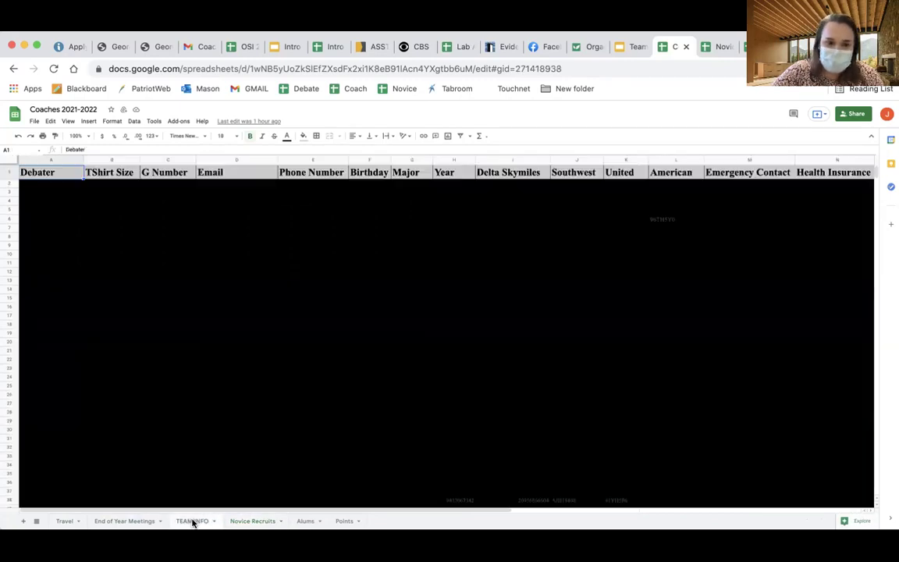
{"action": "left_click", "coordinate": [257, 524]}
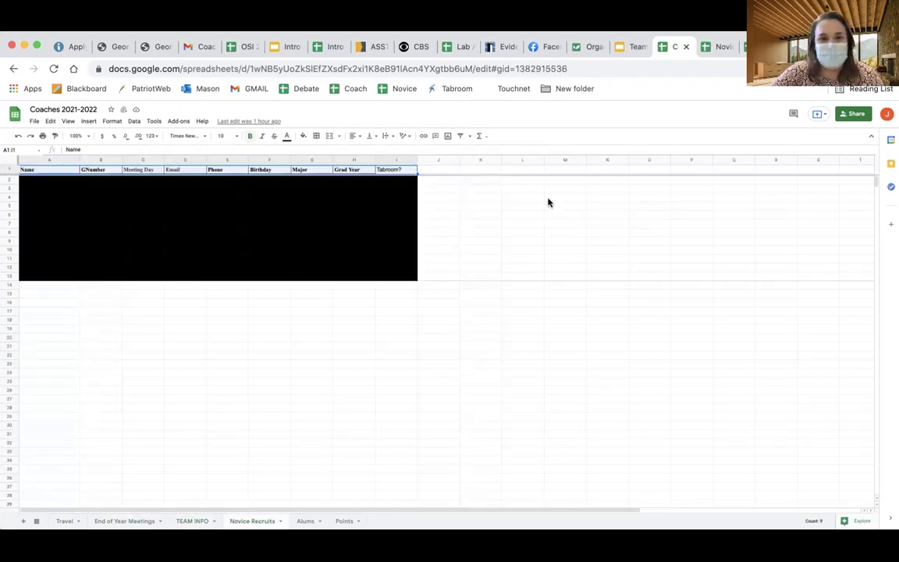
{"action": "left_click", "coordinate": [305, 523]}
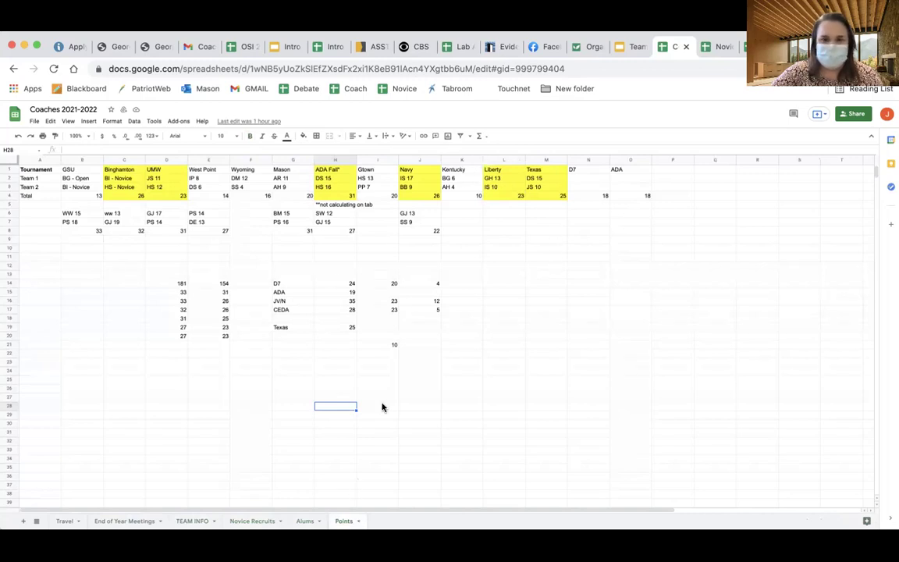
Switch to the Novices spreadsheet, view its Meeting Content sheet, and open the Novice Info sheet
{"action": "left_click", "coordinate": [711, 49]}
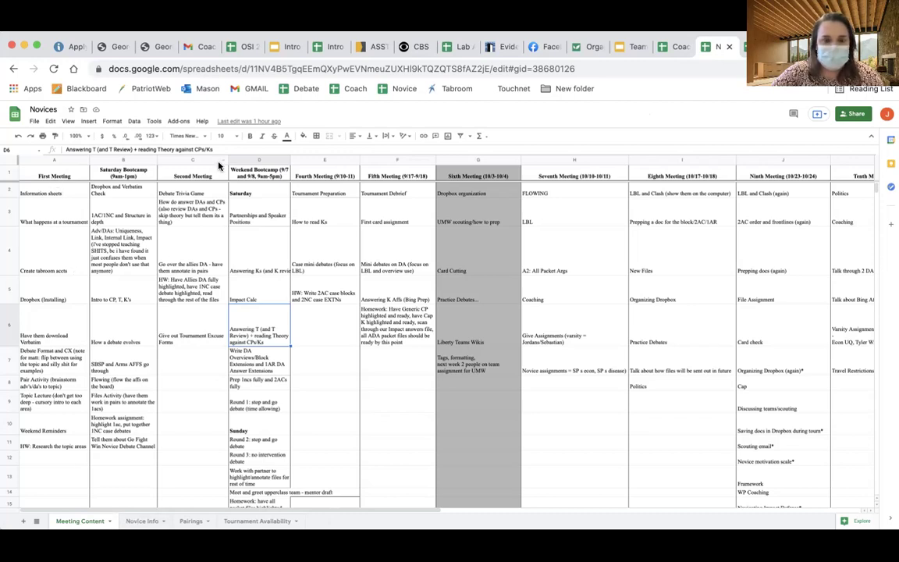
{"action": "left_click", "coordinate": [134, 521]}
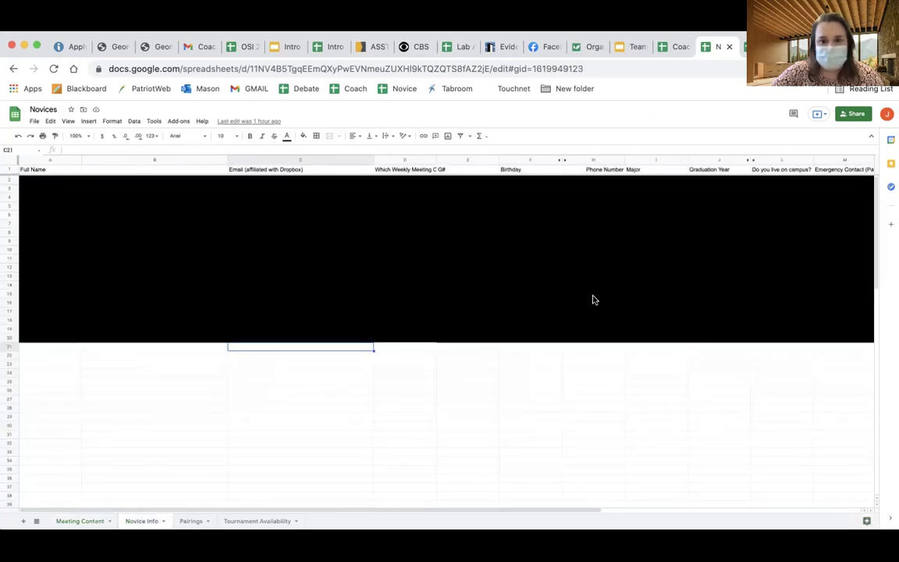
Review the Novice Info sheet's headers, and view the Pairings and Tournament Availability sheets
{"action": "scroll", "coordinate": [593, 300], "scroll_direction": "right", "scroll_amount": 5}
{"action": "scroll", "coordinate": [593, 299], "scroll_direction": "left", "scroll_amount": 5}
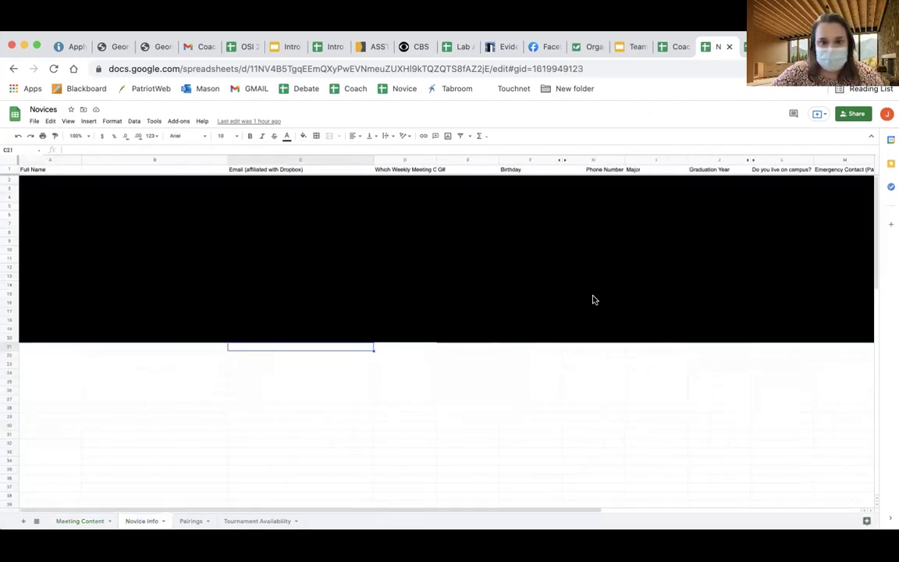
{"action": "left_click", "coordinate": [189, 521]}
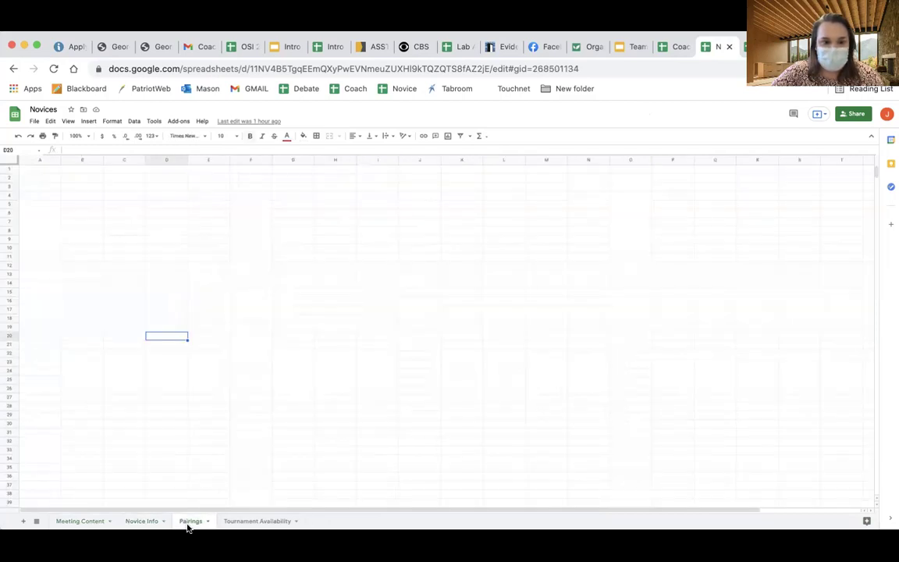
{"action": "left_click", "coordinate": [238, 523]}
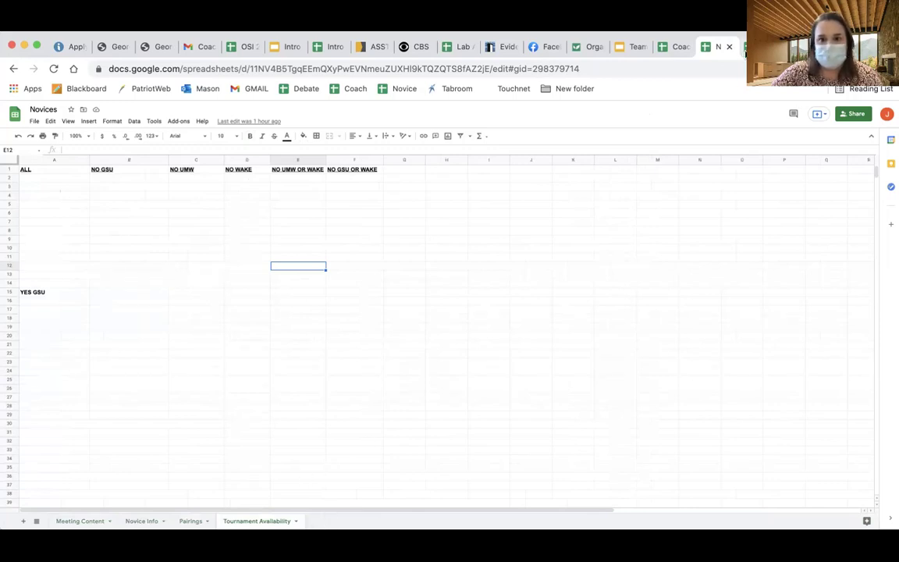
In the Debate 2021-2022 spreadsheet's Tournament Results sheet, fill the first OPEN row with team JV, W for Round 1 and L for Round 2
{"action": "key", "text": "ctrl+Tab"}
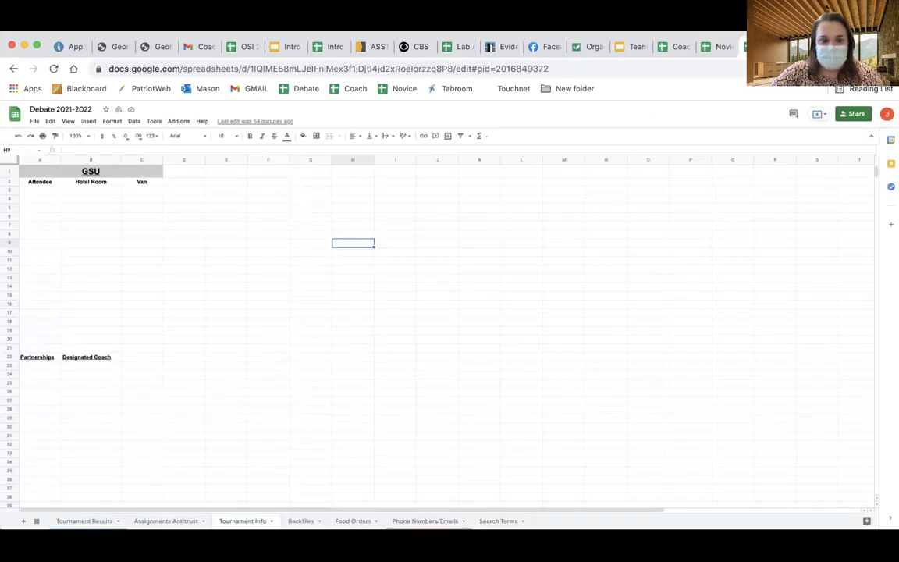
{"action": "left_click", "coordinate": [81, 521]}
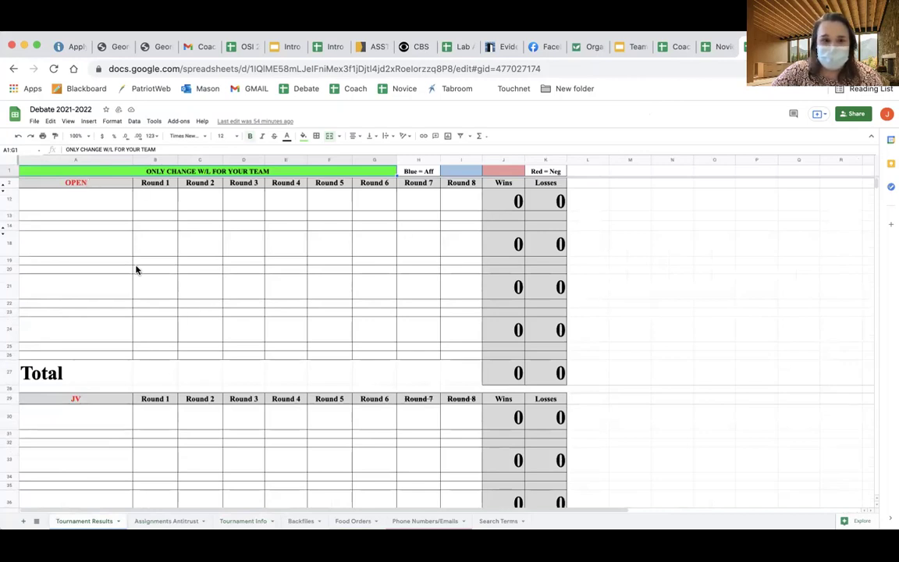
{"action": "left_click", "coordinate": [76, 201]}
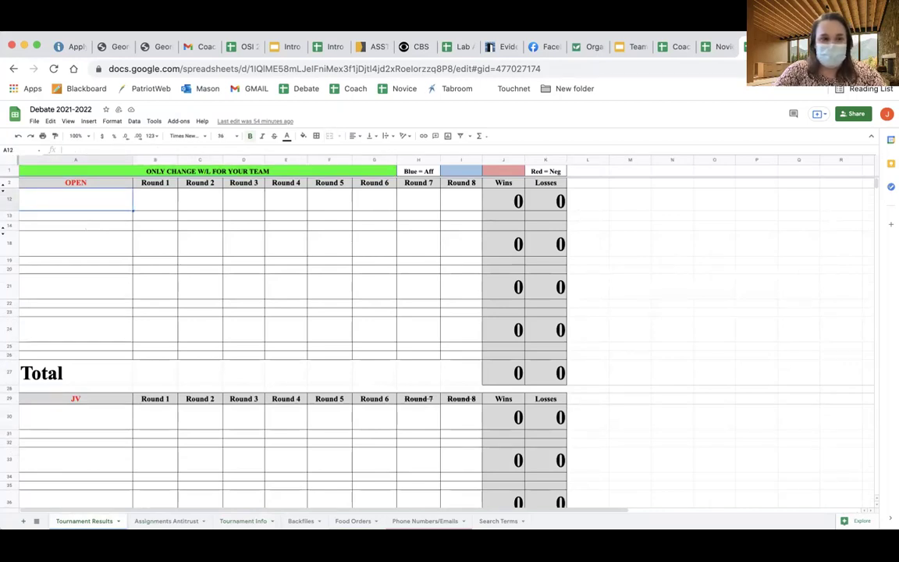
{"action": "type", "text": "JV"}
{"action": "key", "text": "Tab"}
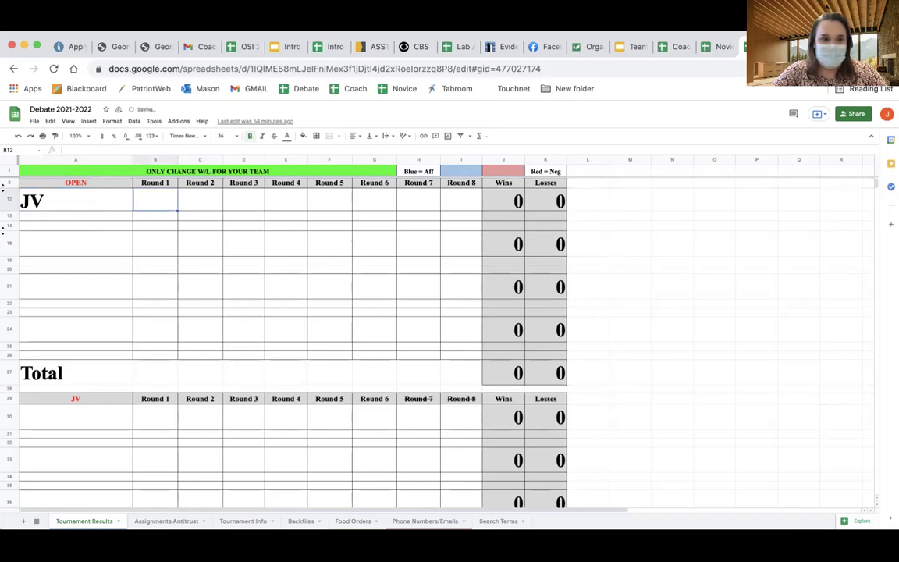
{"action": "type", "text": "W"}
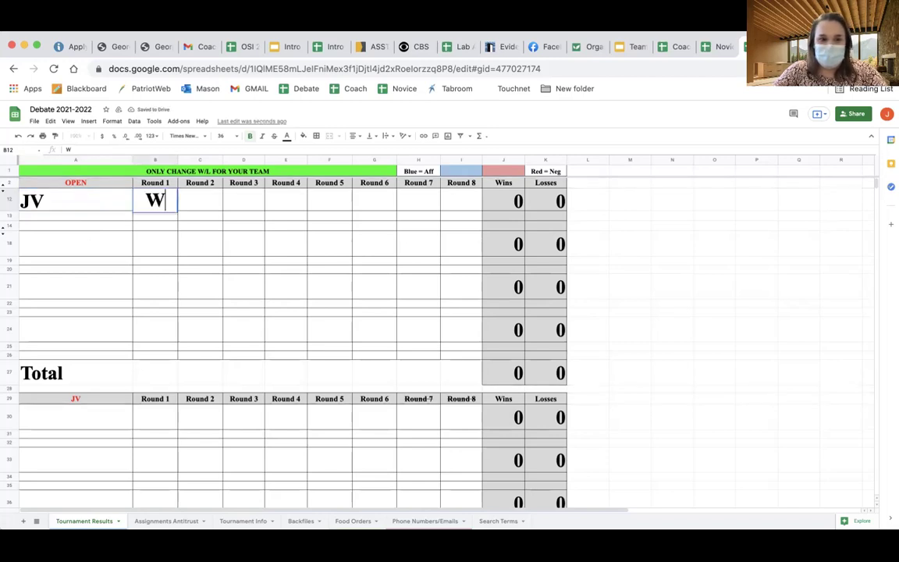
{"action": "key", "text": "Tab"}
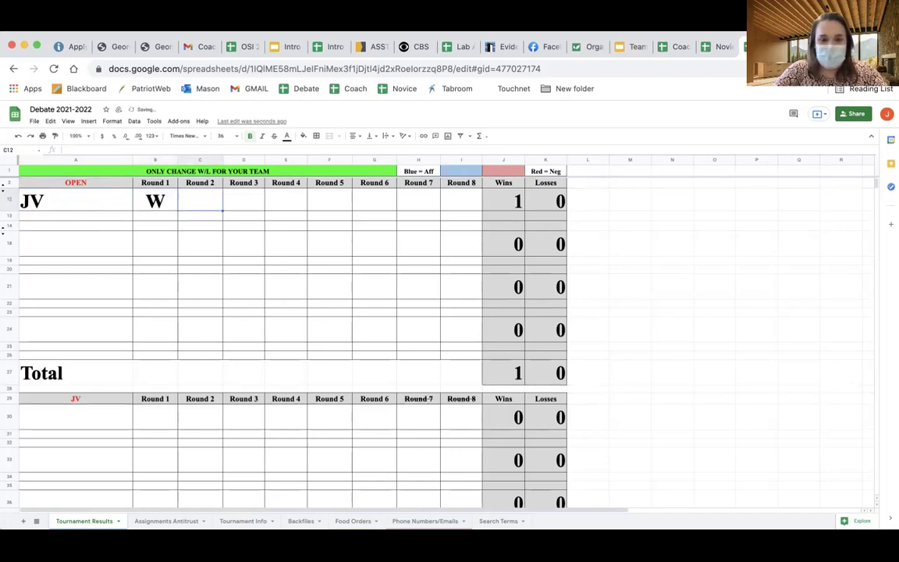
{"action": "type", "text": "L"}
{"action": "key", "text": "Return"}
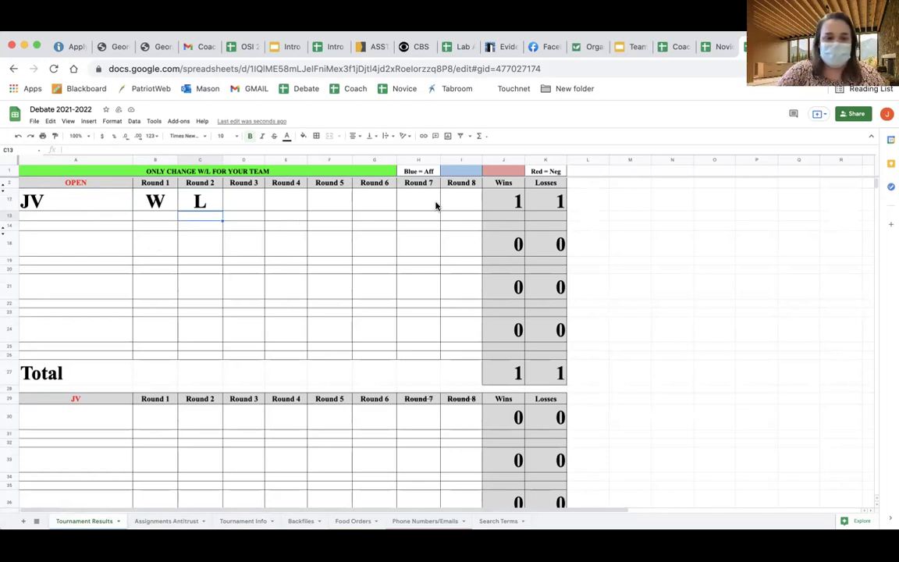
Examine the File, Debaters, Coach(es) and Due Date columns on the Assignments Antitrust sheet
{"action": "left_click", "coordinate": [173, 519]}
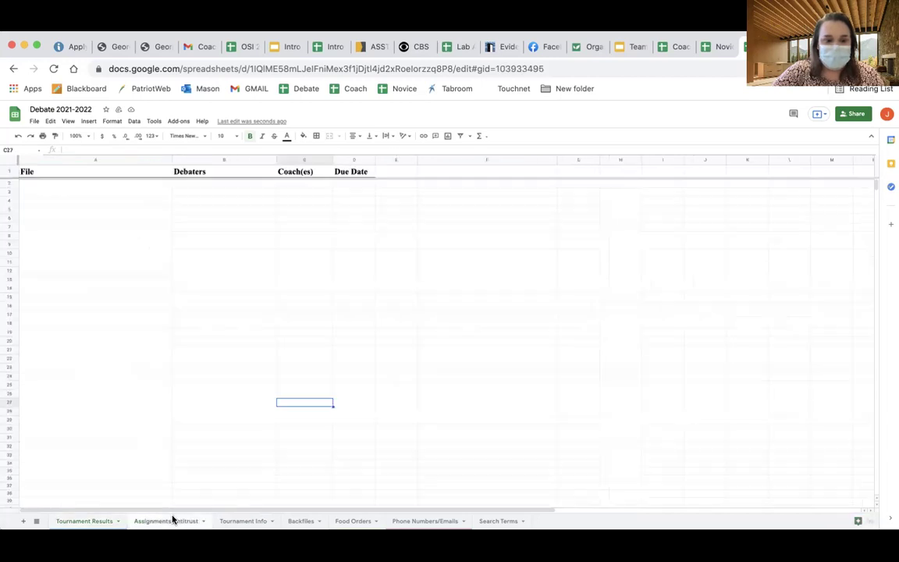
{"action": "left_click_drag", "start_coordinate": [246, 181], "coordinate": [363, 281]}
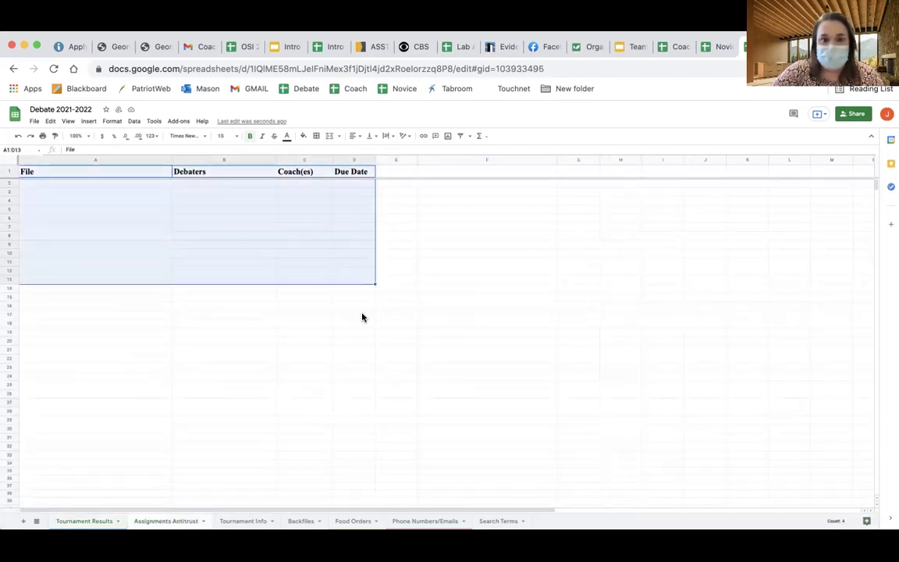
{"action": "left_click", "coordinate": [362, 316]}
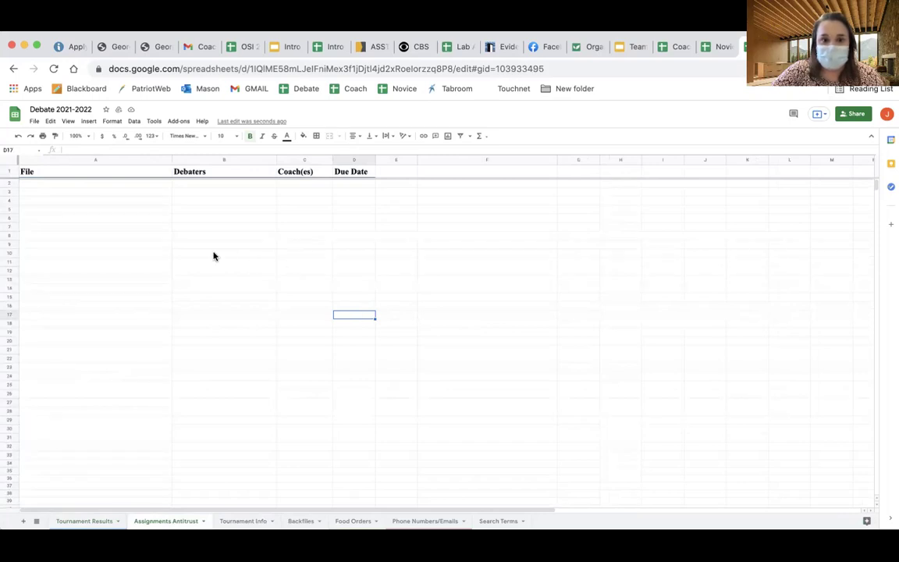
{"action": "left_click", "coordinate": [344, 186]}
{"action": "left_click_drag", "start_coordinate": [344, 186], "coordinate": [337, 255]}
{"action": "left_click", "coordinate": [282, 363]}
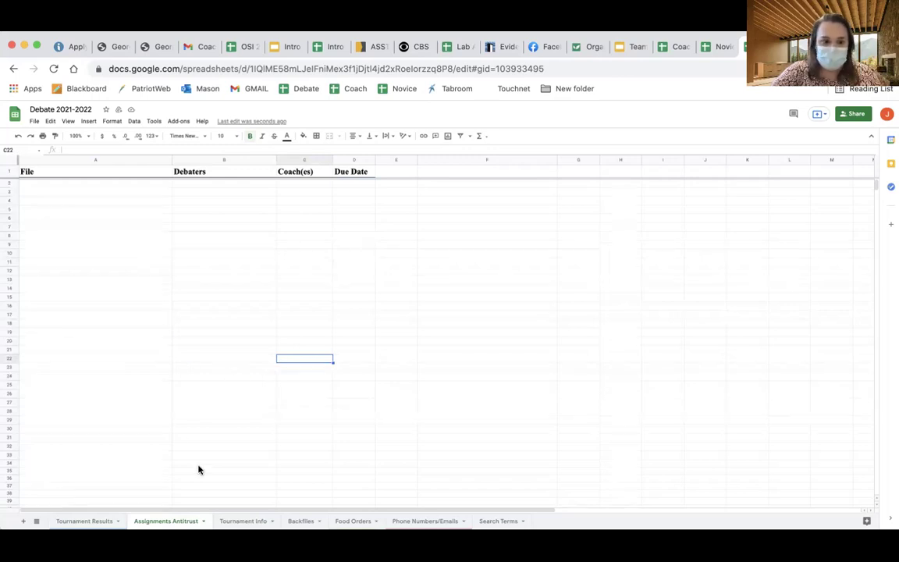
Examine the Attendee and Hotel Room columns of the GSU table on the Tournament Info sheet
{"action": "left_click", "coordinate": [242, 521]}
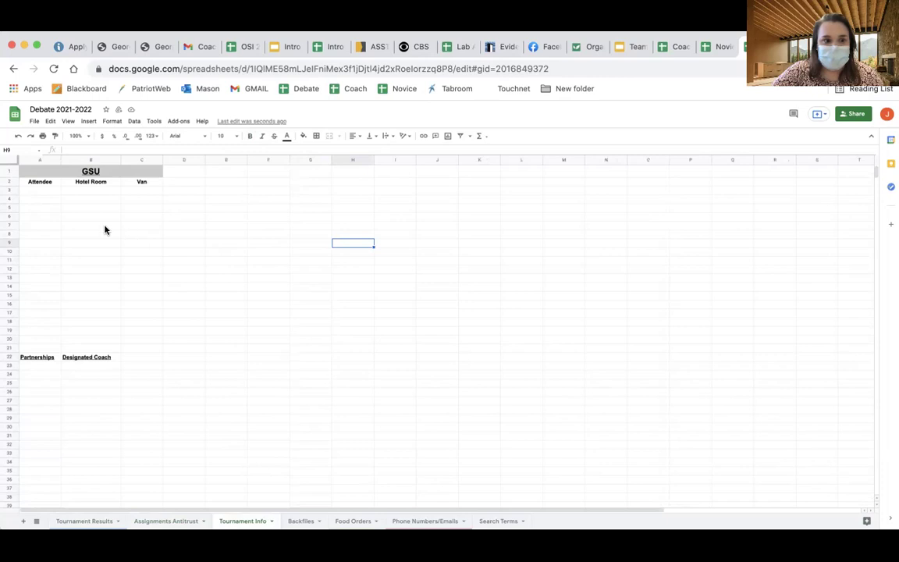
{"action": "left_click", "coordinate": [41, 191]}
{"action": "left_click_drag", "start_coordinate": [41, 191], "coordinate": [50, 331]}
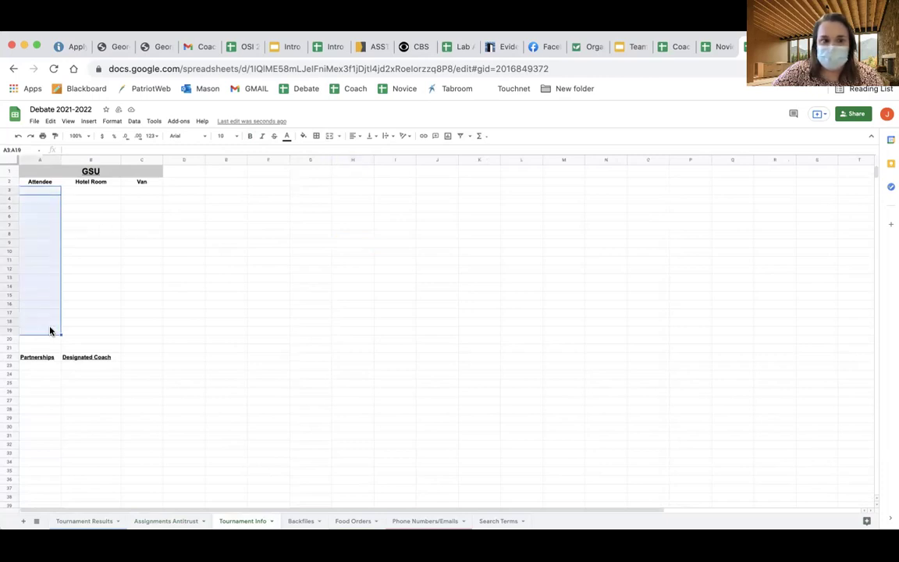
{"action": "left_click", "coordinate": [99, 192]}
{"action": "left_click_drag", "start_coordinate": [100, 192], "coordinate": [101, 335]}
{"action": "left_click", "coordinate": [159, 236]}
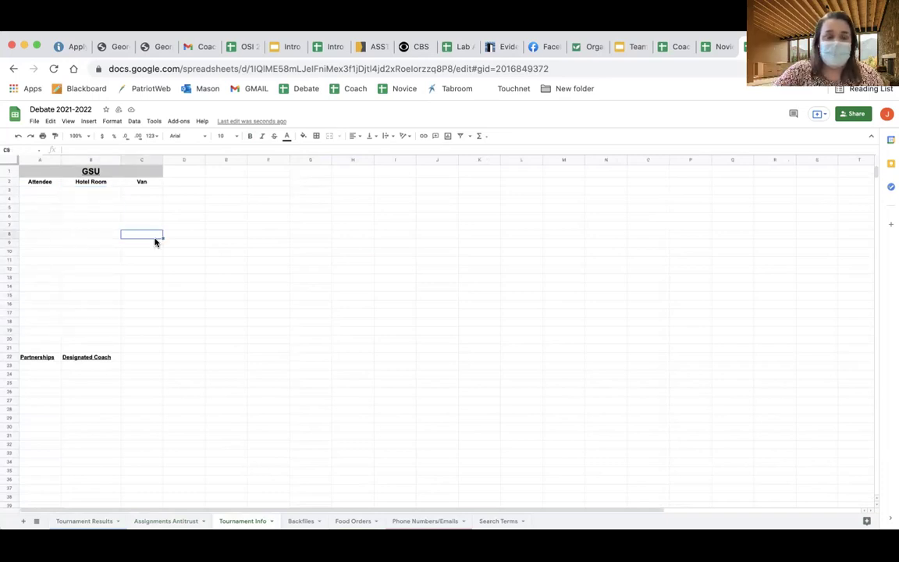
{"action": "left_click_drag", "start_coordinate": [89, 190], "coordinate": [92, 259]}
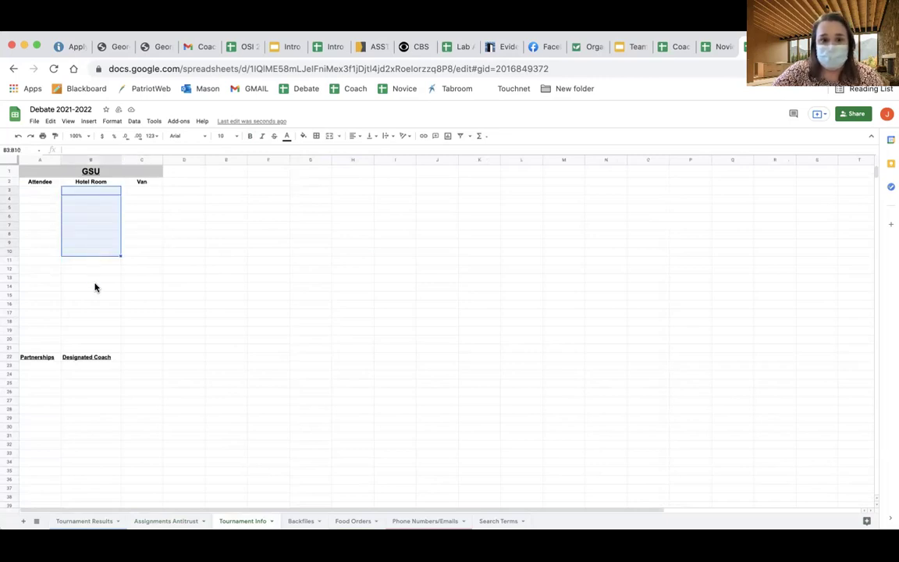
{"action": "left_click", "coordinate": [94, 286]}
Check the Van column of the GSU table, plus the Partnerships and Designated Coach columns beneath it
{"action": "left_click", "coordinate": [145, 192]}
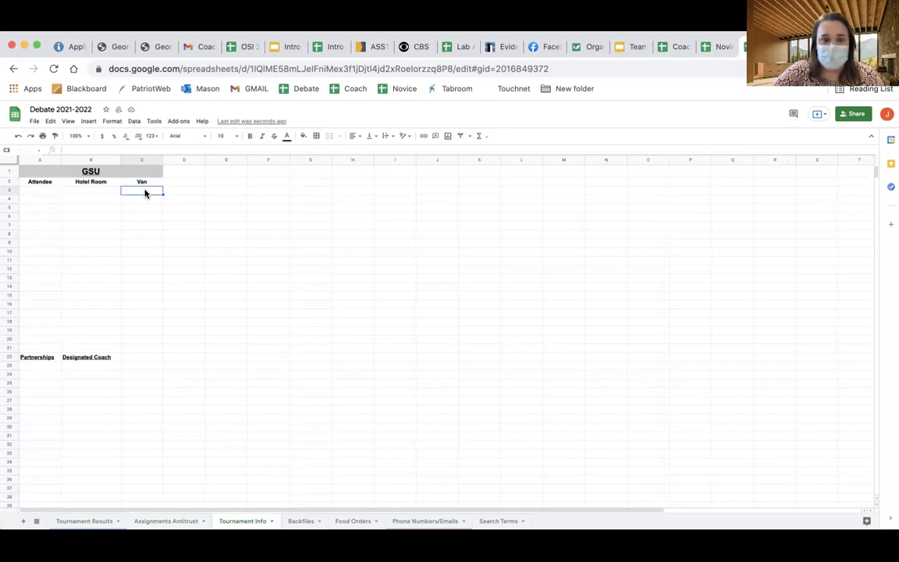
{"action": "left_click", "coordinate": [144, 260]}
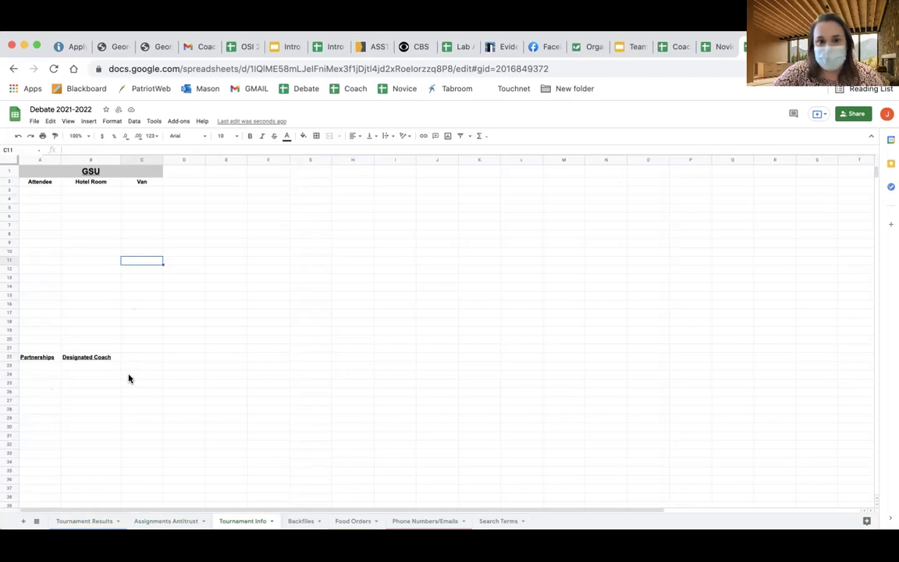
{"action": "left_click", "coordinate": [141, 192]}
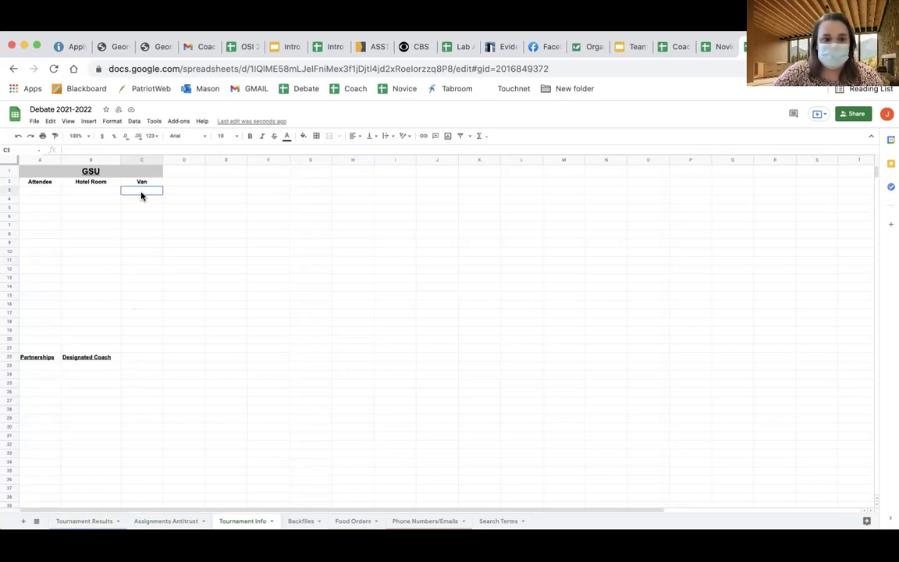
{"action": "left_click", "coordinate": [143, 261]}
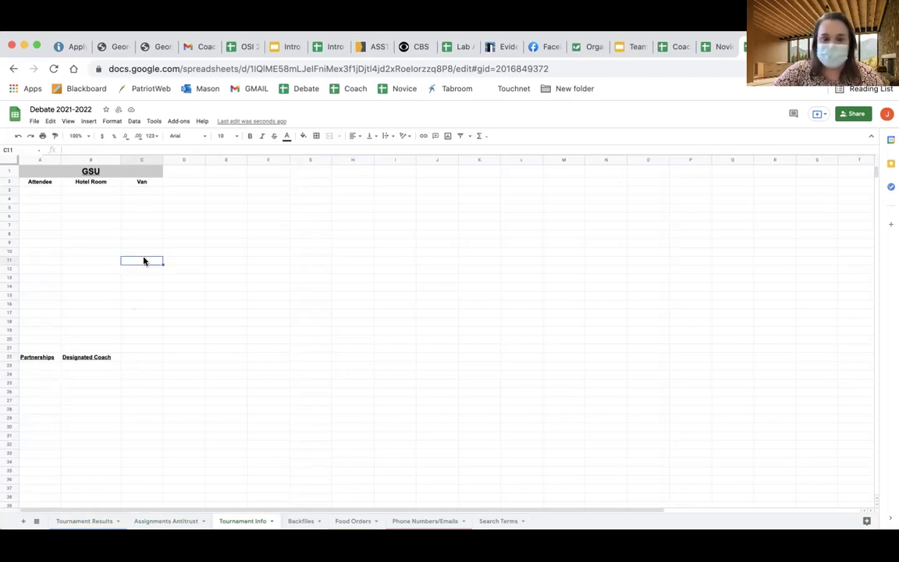
{"action": "left_click_drag", "start_coordinate": [34, 359], "coordinate": [57, 468]}
{"action": "left_click", "coordinate": [50, 366]}
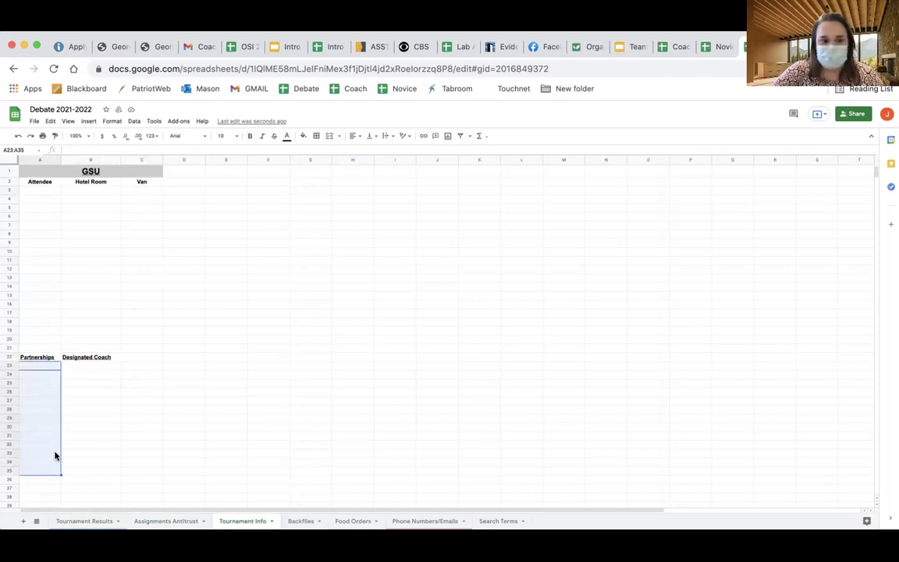
{"action": "left_click", "coordinate": [104, 366]}
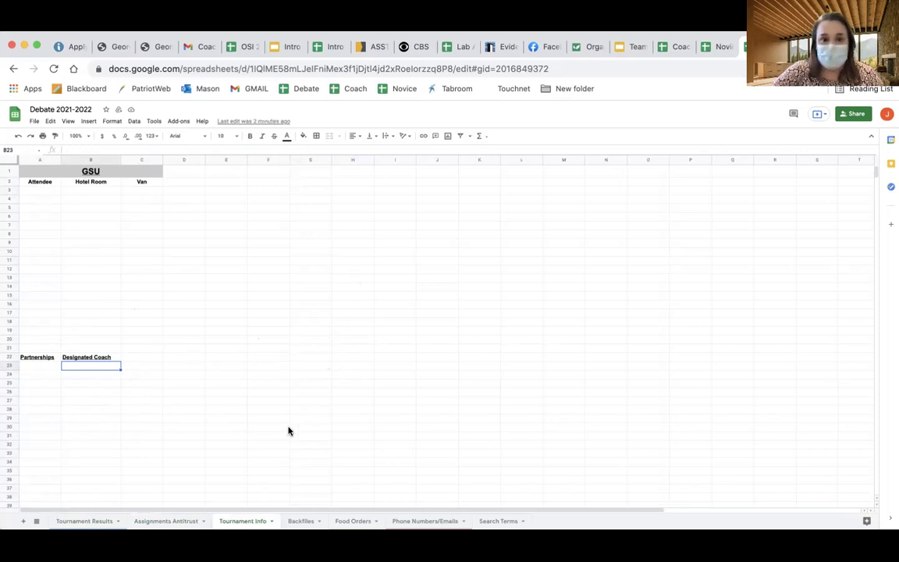
View the Backfiles sheet, and examine the first debater's restaurant orders from Chinese to Taco Bamba on the Food Orders sheet
{"action": "left_click", "coordinate": [301, 522]}
{"action": "left_click", "coordinate": [350, 522]}
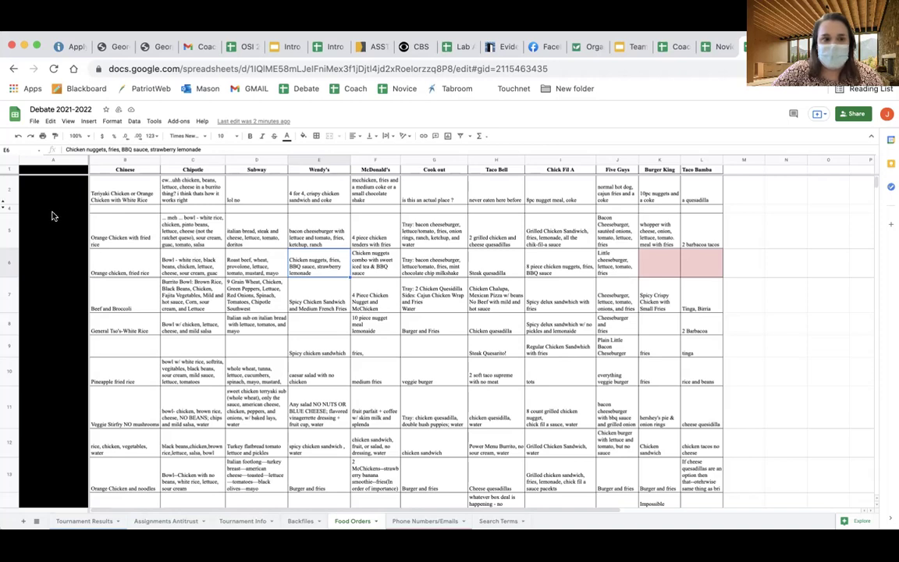
{"action": "left_click", "coordinate": [52, 178]}
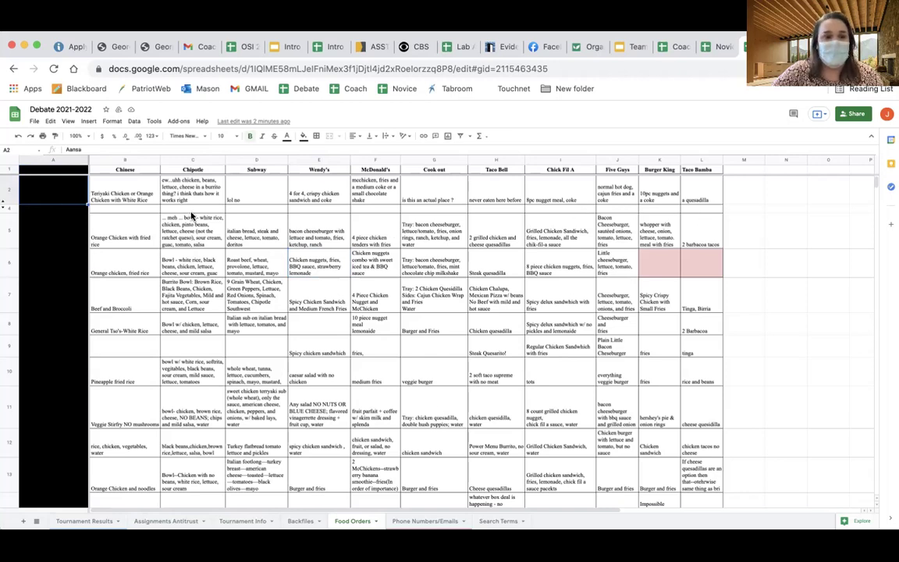
{"action": "left_click", "coordinate": [327, 190]}
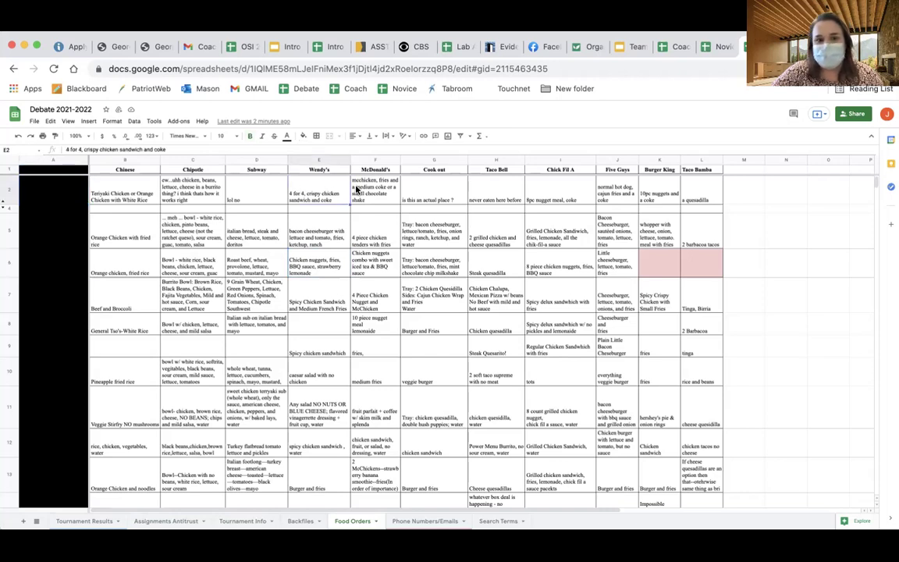
{"action": "left_click", "coordinate": [117, 188]}
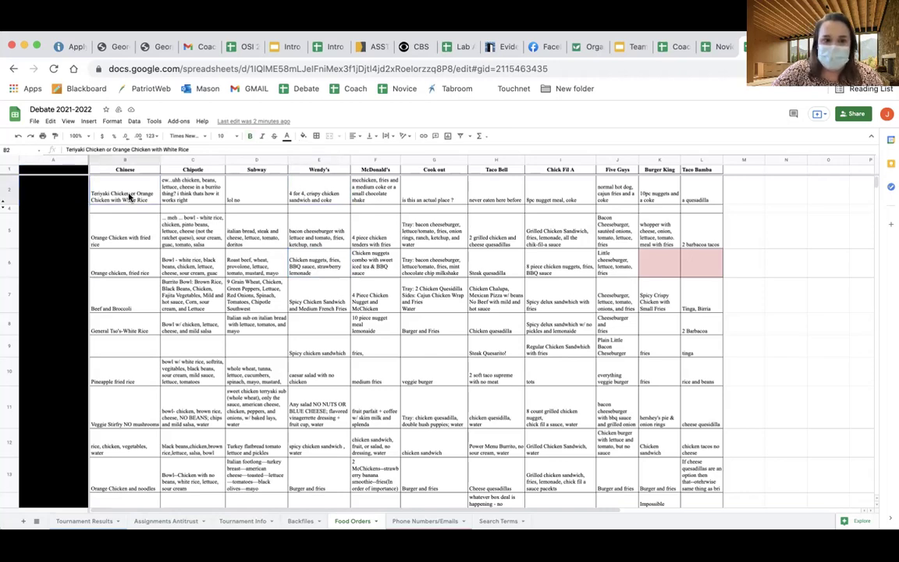
{"action": "left_click", "coordinate": [375, 191], "text": "shift"}
{"action": "left_click_drag", "start_coordinate": [602, 209], "coordinate": [710, 193]}
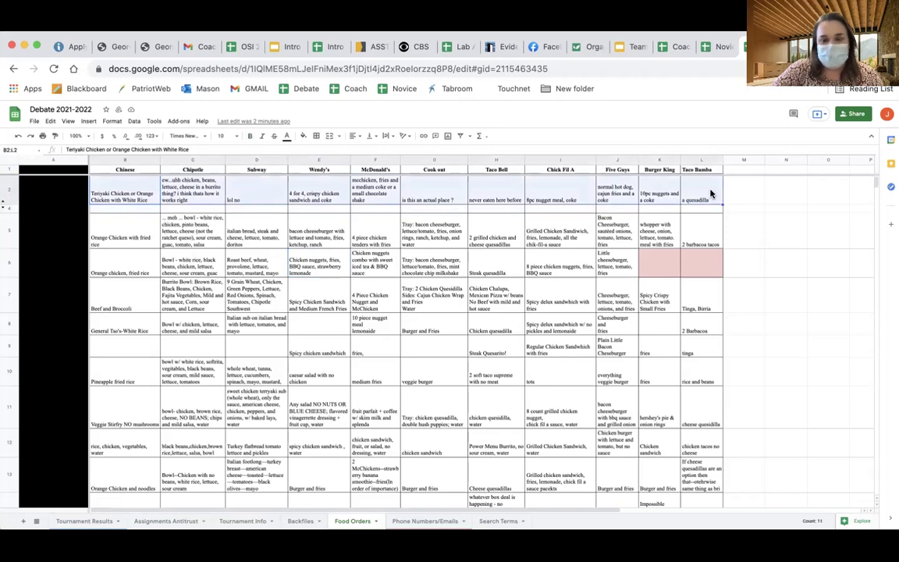
{"action": "left_click", "coordinate": [665, 184]}
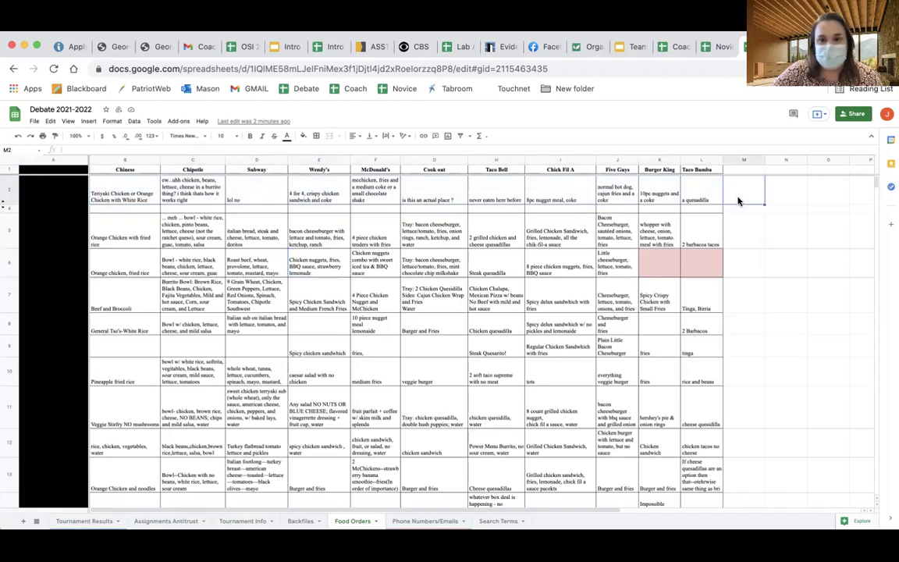
{"action": "left_click", "coordinate": [555, 199]}
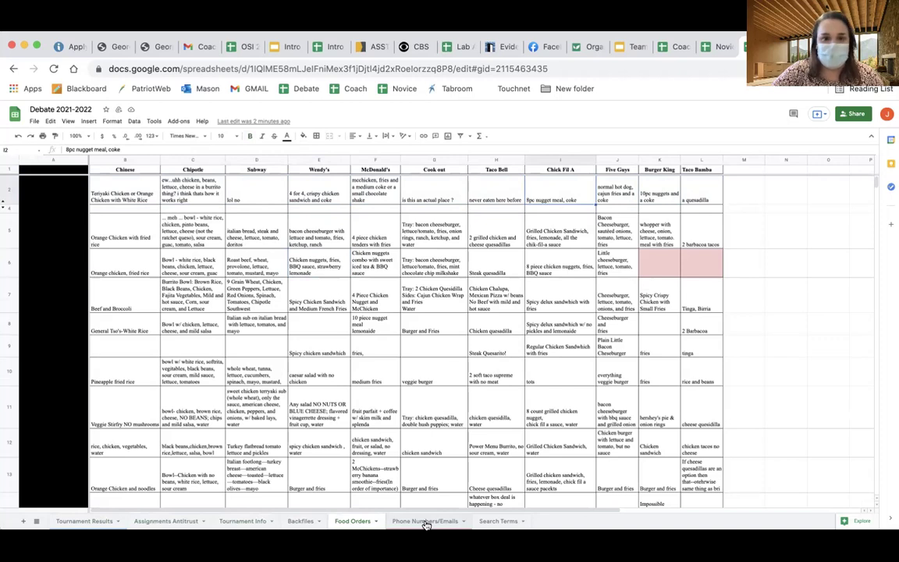
Check the Debater, Phone Number and Email columns on the Phone Numbers/Emails sheet
{"action": "left_click", "coordinate": [426, 521]}
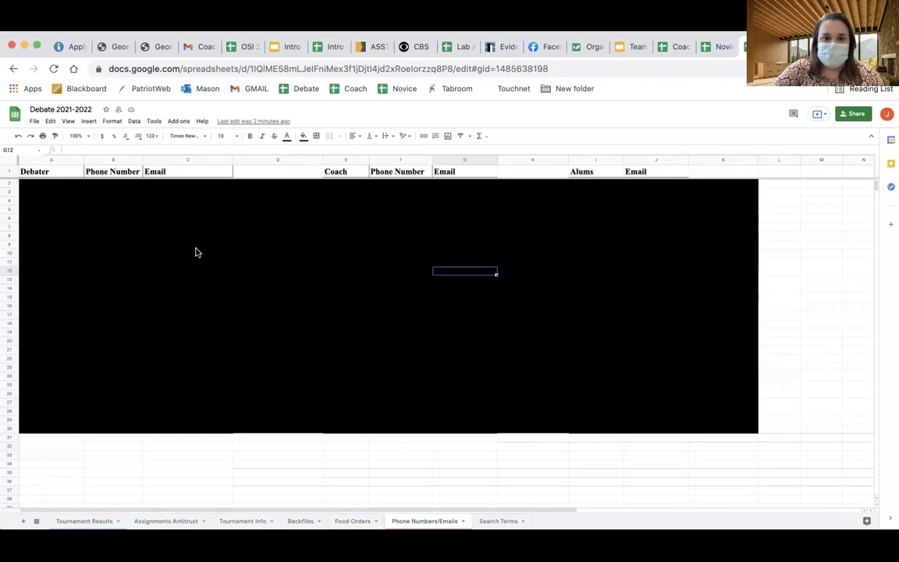
{"action": "left_click", "coordinate": [51, 185]}
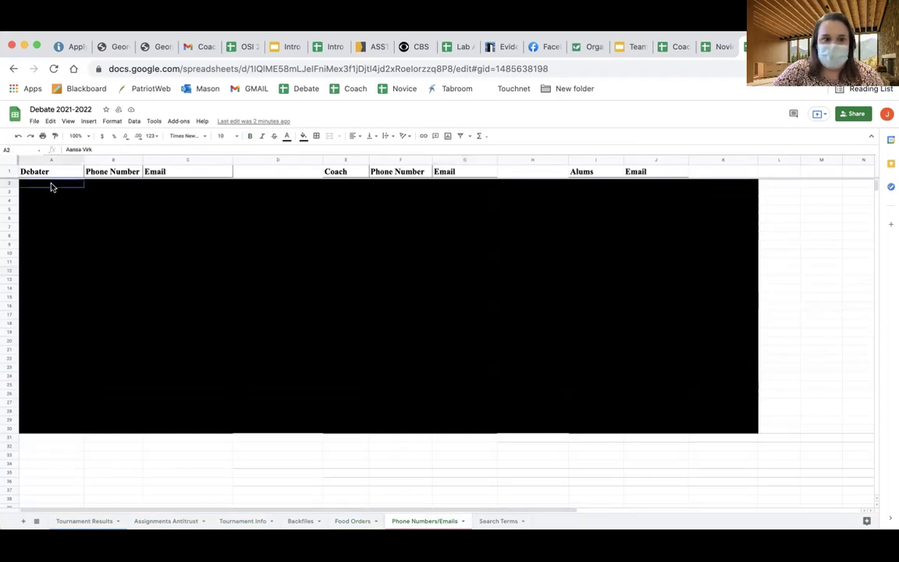
{"action": "left_click", "coordinate": [49, 170]}
{"action": "left_click", "coordinate": [112, 173]}
{"action": "left_click", "coordinate": [189, 176]}
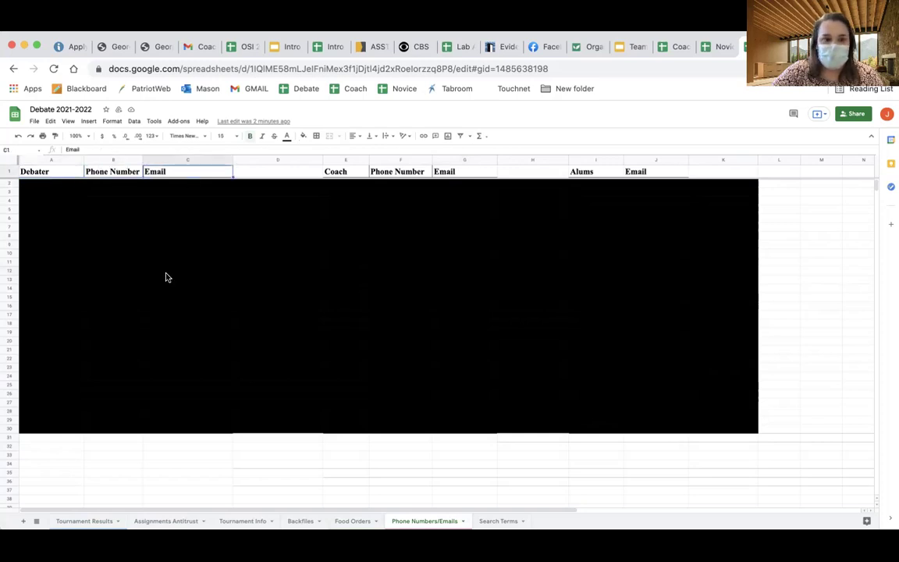
{"action": "left_click", "coordinate": [181, 201]}
{"action": "left_click", "coordinate": [181, 171]}
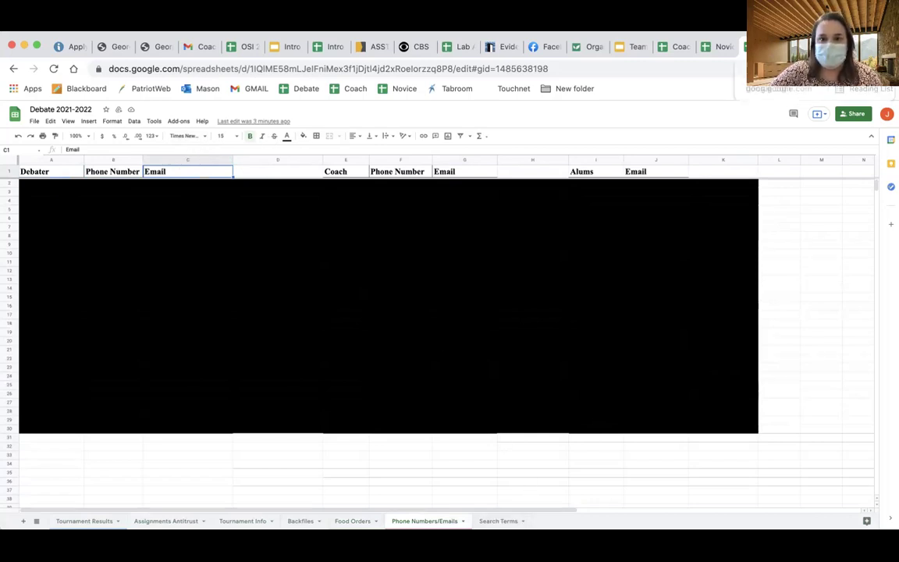
Switch to the Team Management presentation, present it from the "How to maintain team data" slide, and go to the Quick Recommendations slide
{"action": "left_click", "coordinate": [624, 49]}
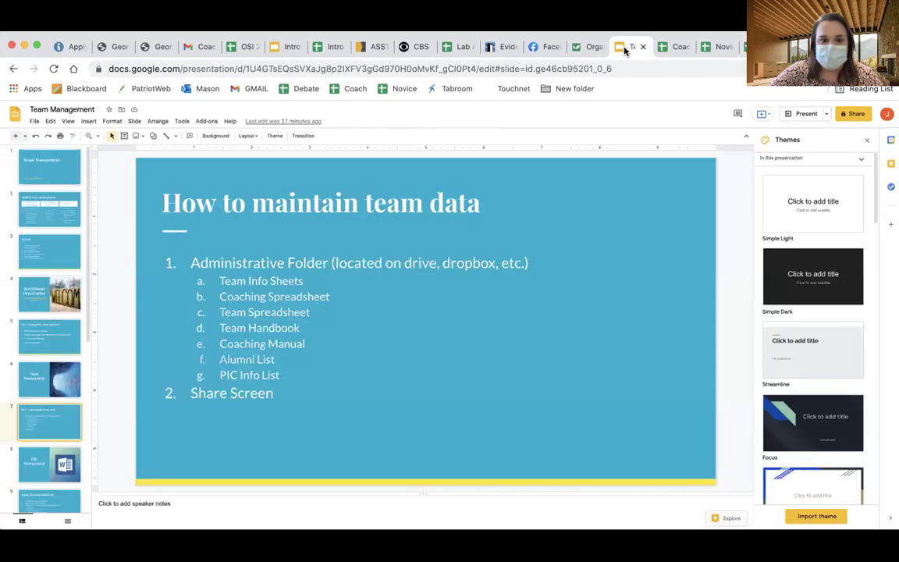
{"action": "left_click", "coordinate": [805, 115]}
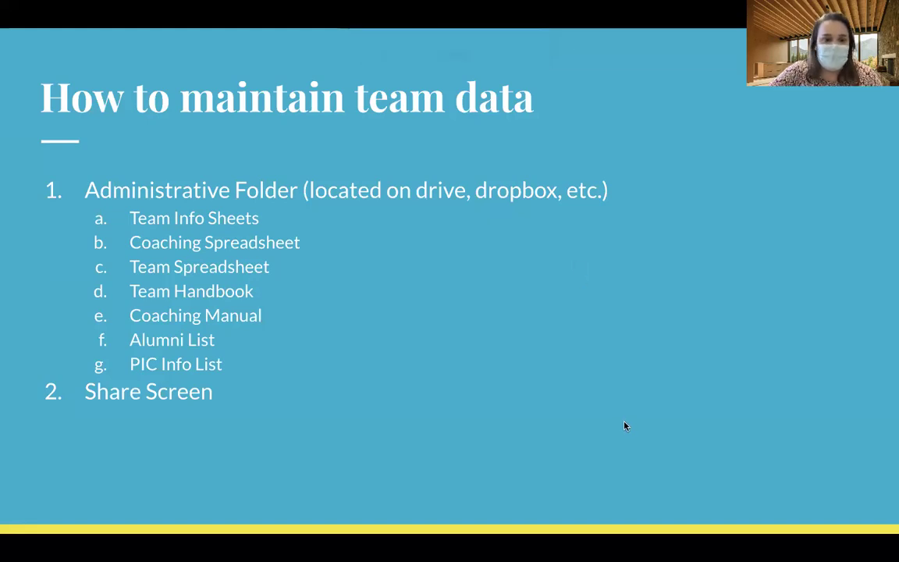
{"action": "key", "text": "Right"}
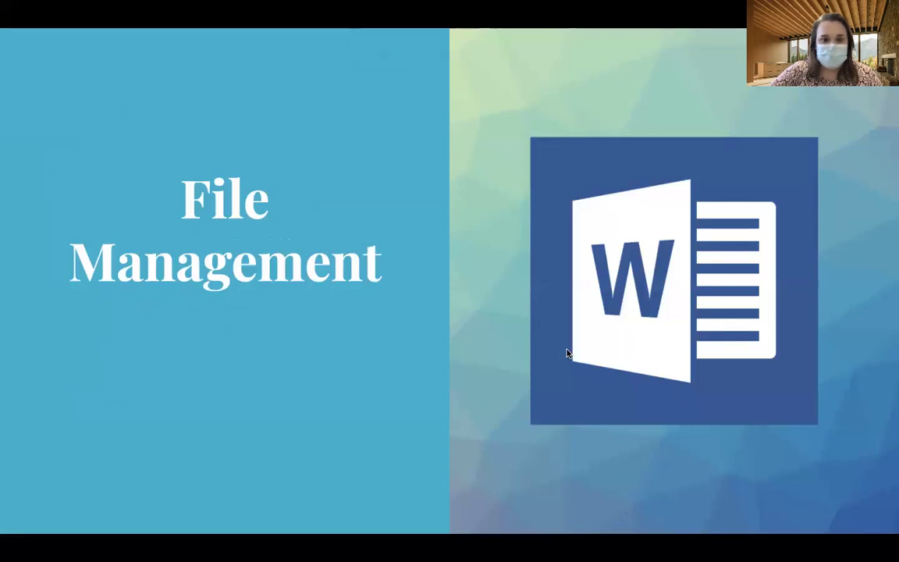
{"action": "key", "text": "Right"}
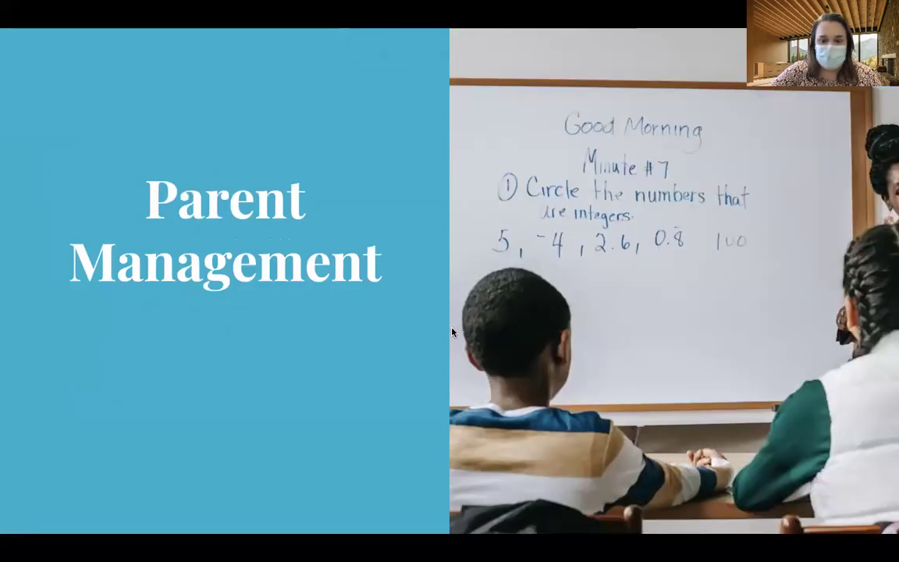
{"action": "key", "text": "Right"}
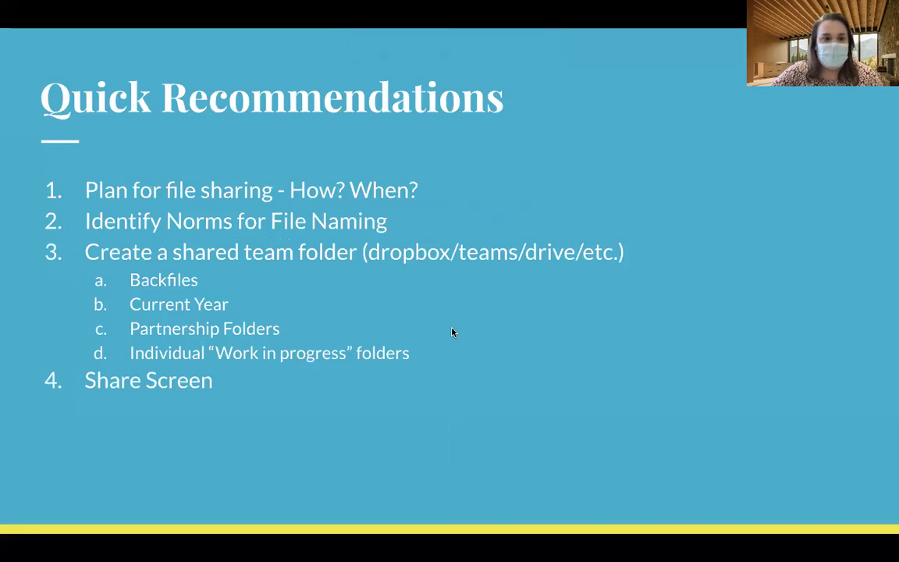